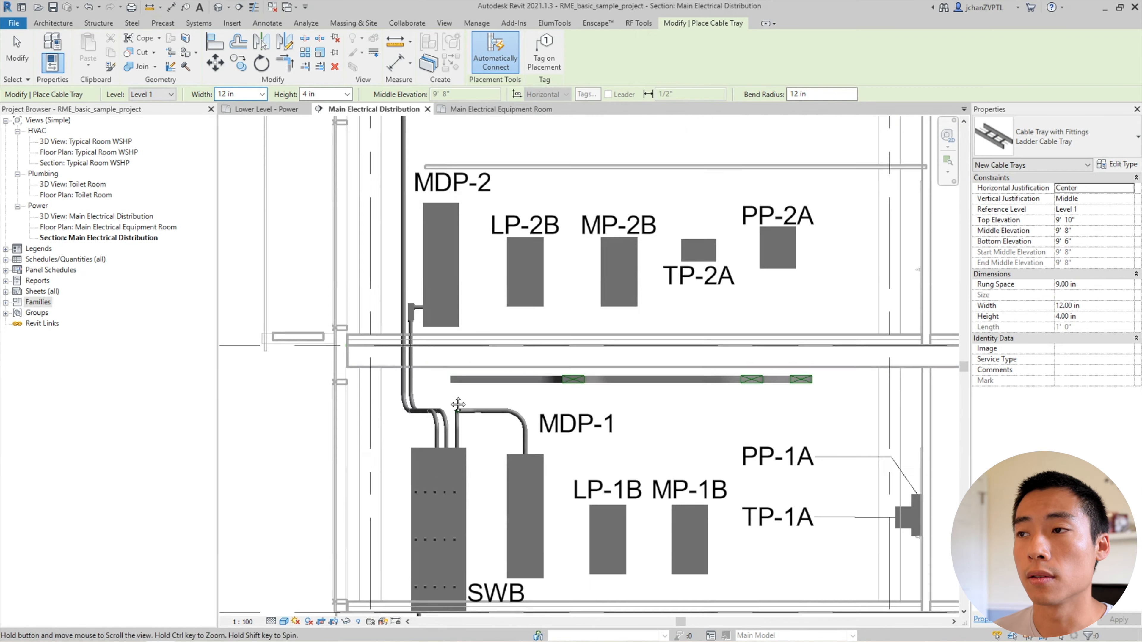
Step: Draw a horizontal 12 in by 4 in ladder cable tray about 9' 2" long above T-SVC in the section
{"action": "middle_click_drag", "start_coordinate": [342, 401], "coordinate": [729, 360]}
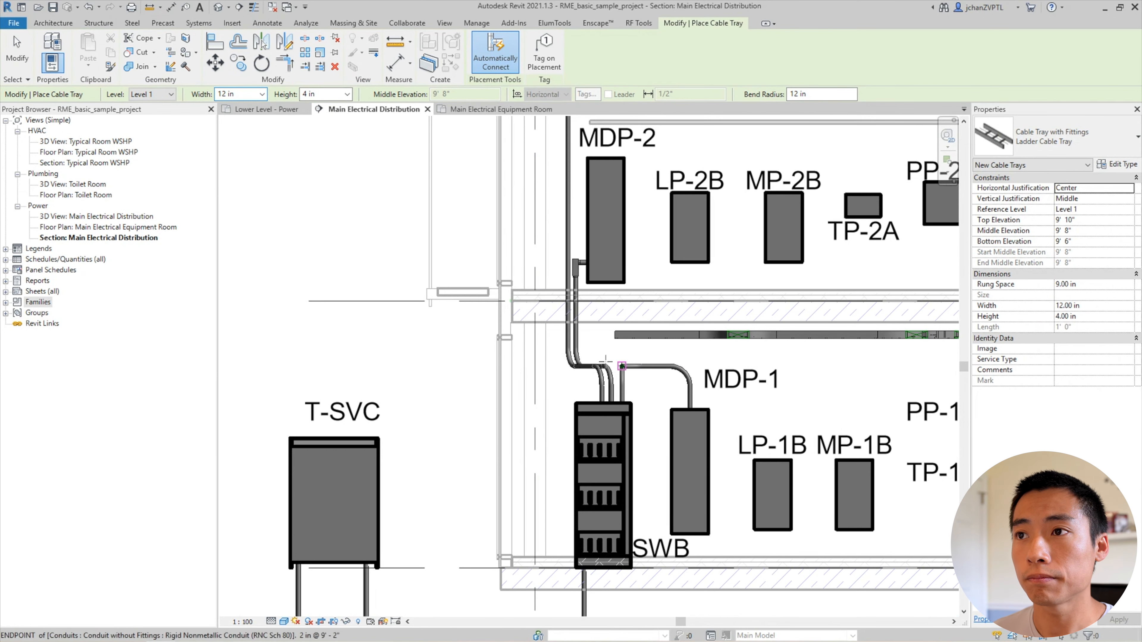
{"action": "left_click", "coordinate": [487, 361]}
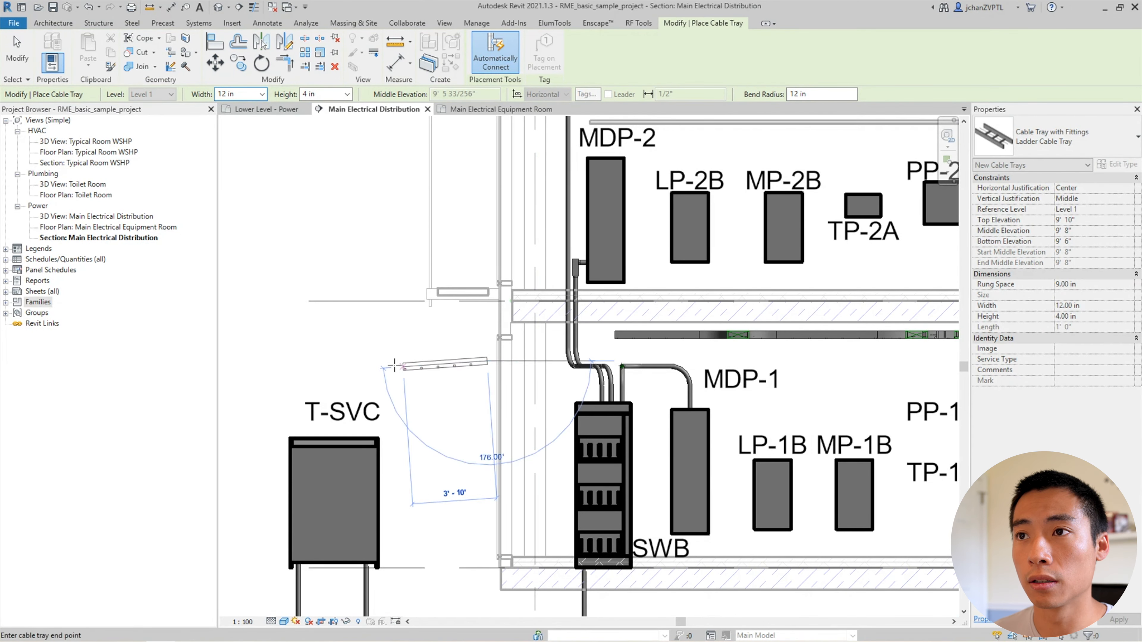
{"action": "left_click", "coordinate": [285, 361]}
{"action": "key", "text": "Escape"}
{"action": "key", "text": "Escape"}
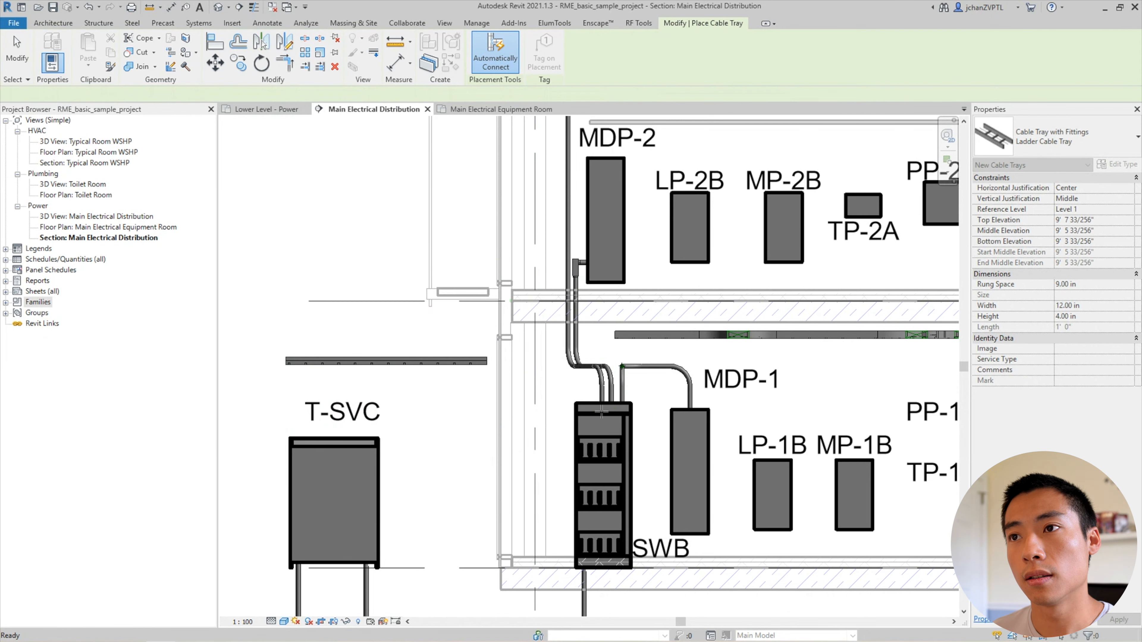
Step: Set the bottom elevation of the cable tray above T-SVC to 9' 0"
{"action": "left_click", "coordinate": [463, 362]}
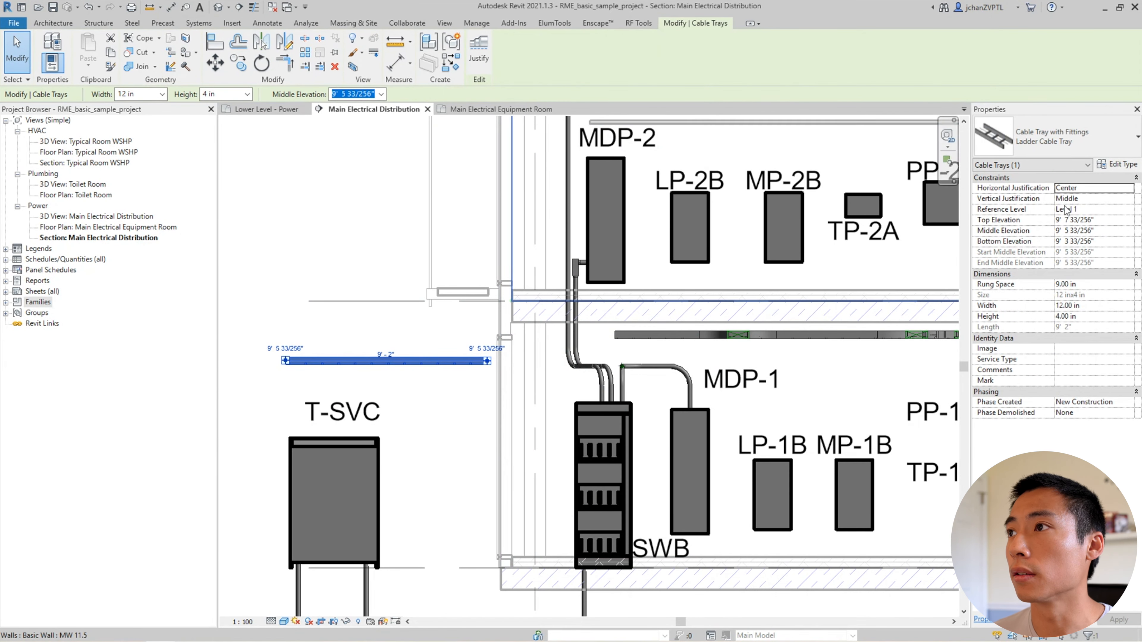
{"action": "left_click", "coordinate": [1126, 241]}
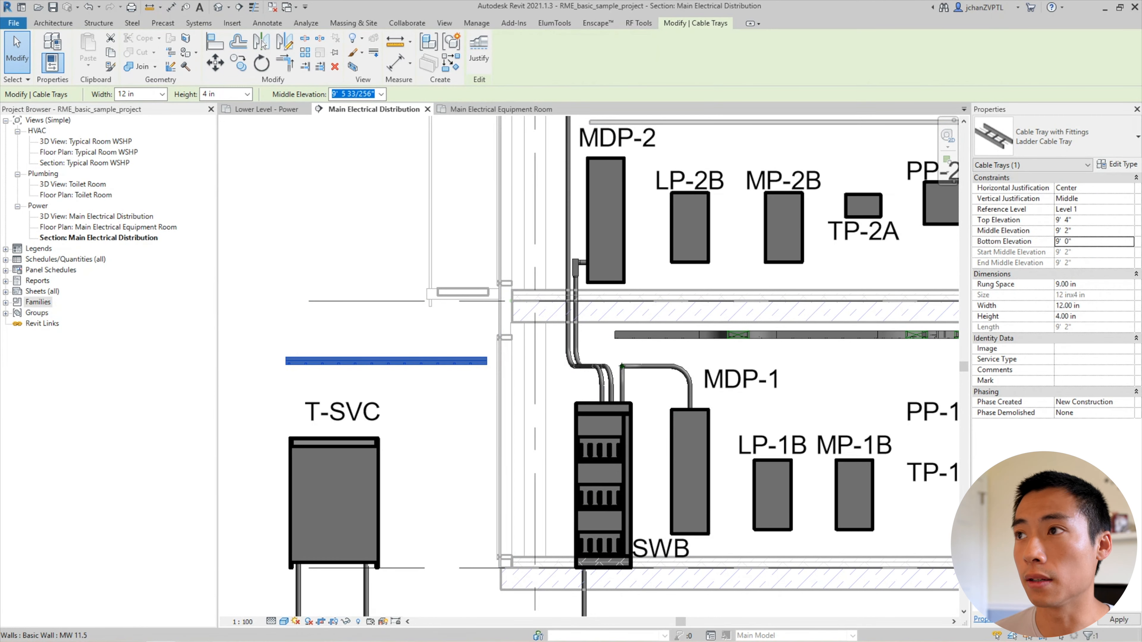
{"action": "left_click", "coordinate": [485, 413]}
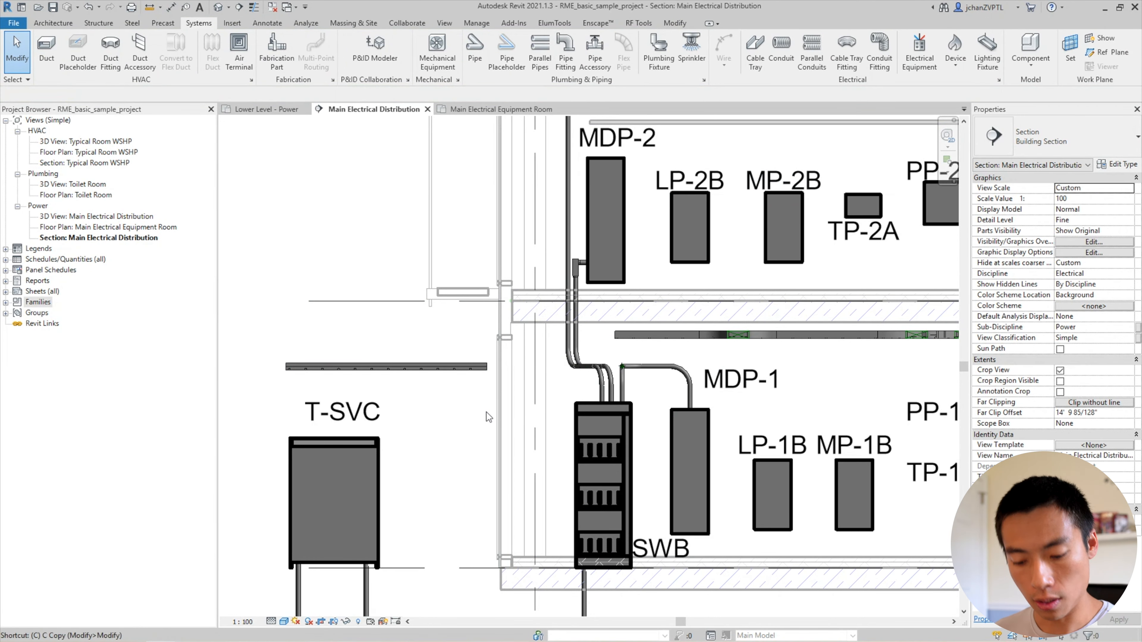
Step: Extend the T-SVC tray upward at 45° to the indoor tray's height and try to connect it horizontally to that tray
{"action": "key", "text": "c"}
{"action": "key", "text": "t"}
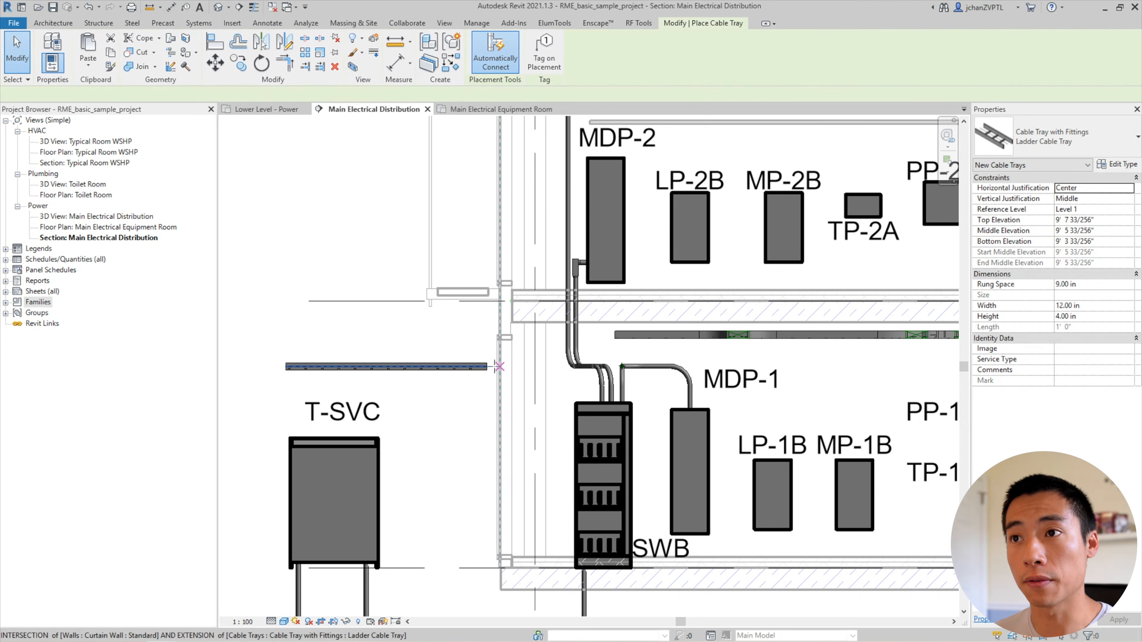
{"action": "left_click", "coordinate": [487, 366]}
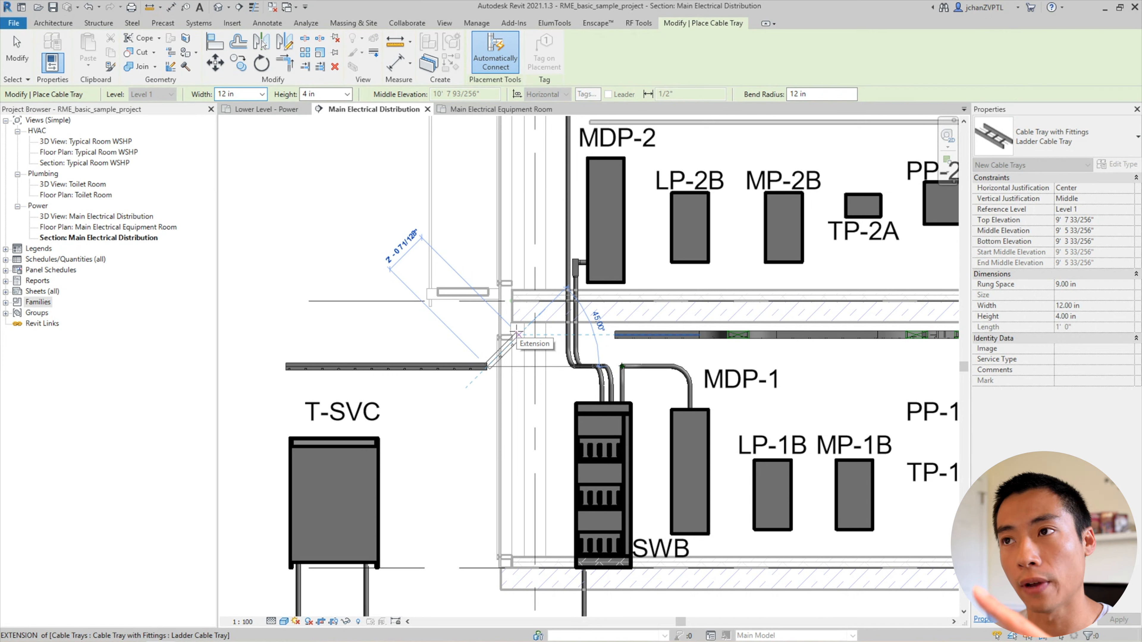
{"action": "left_click", "coordinate": [517, 335]}
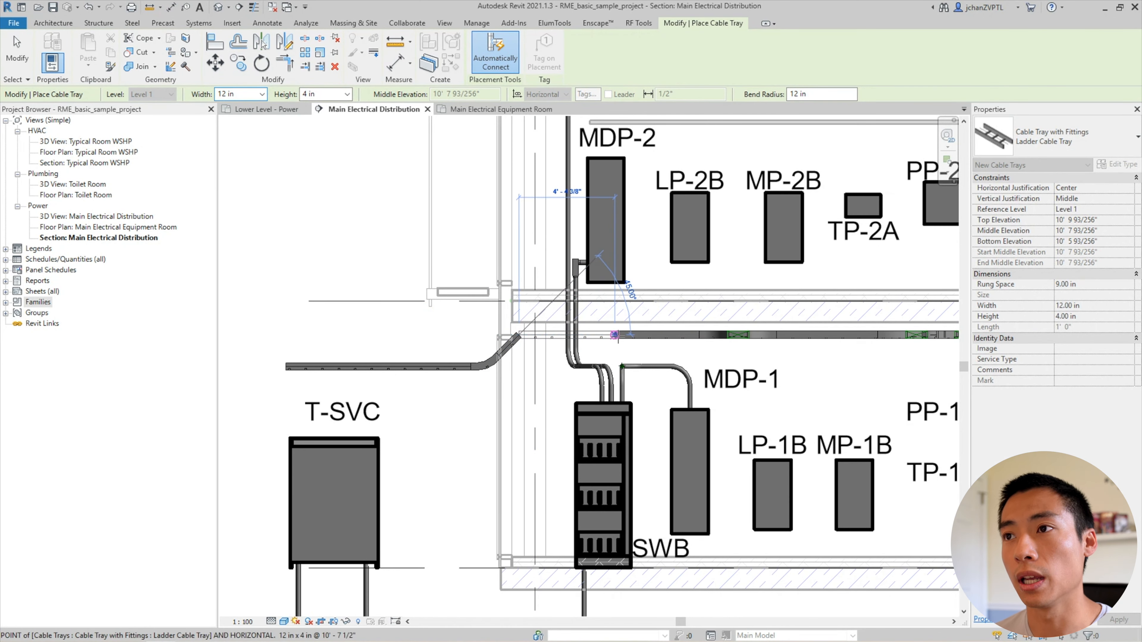
{"action": "left_click", "coordinate": [615, 335]}
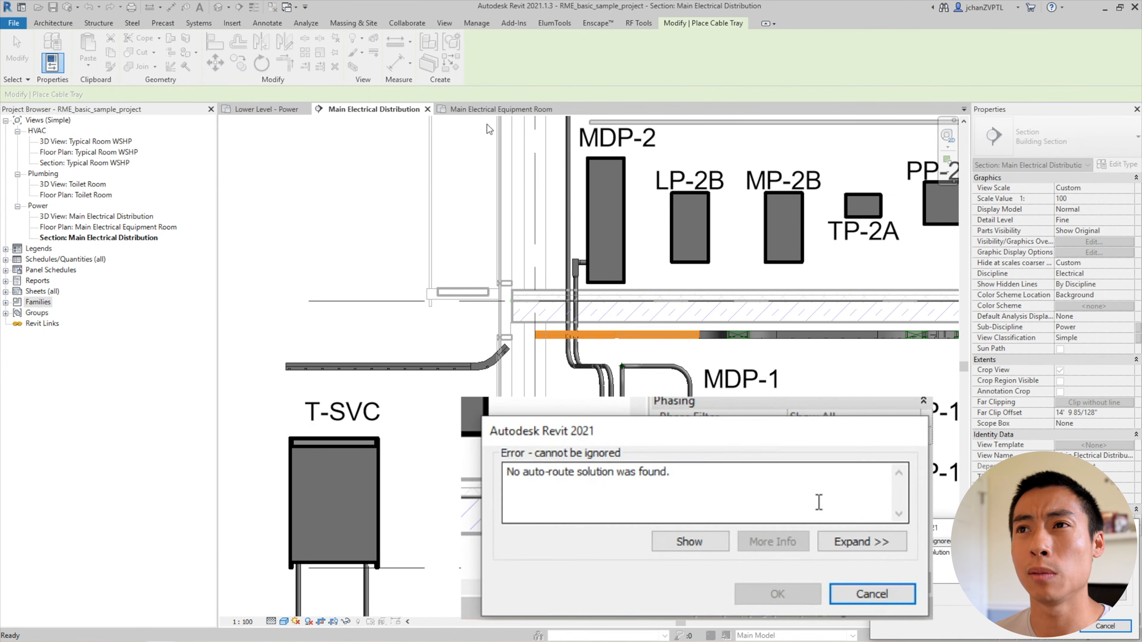
Step: Cancel the pending connection and align the T-SVC tray run with the indoor tray's edge in the Main Electrical Equipment Room plan
{"action": "left_click", "coordinate": [497, 112]}
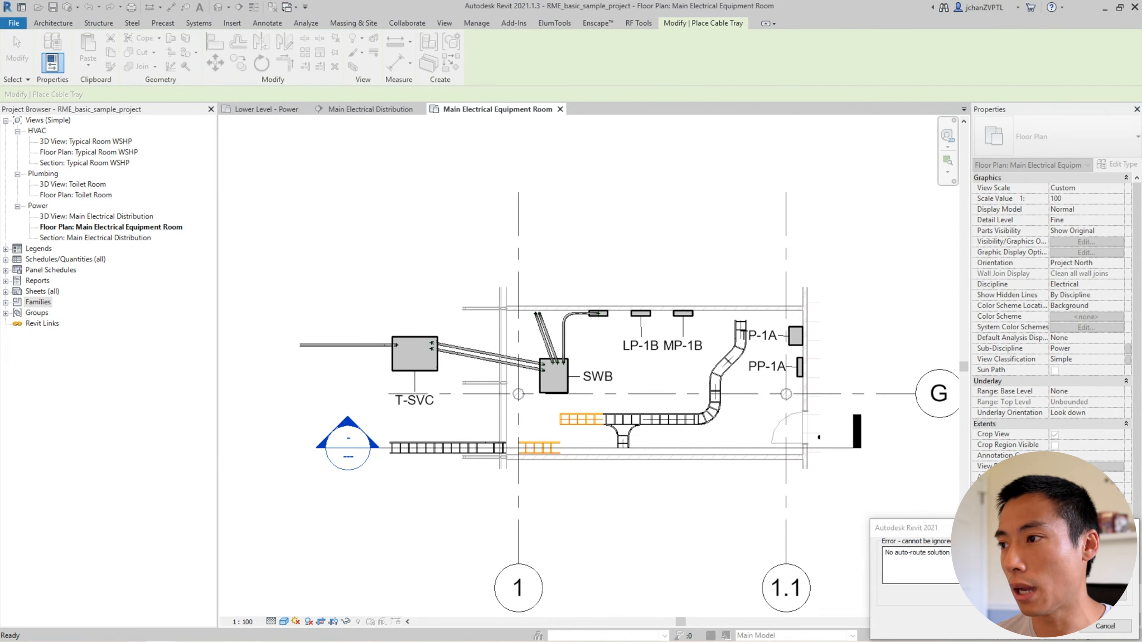
{"action": "left_click", "coordinate": [1104, 627]}
{"action": "scroll", "coordinate": [494, 445], "scroll_direction": "up", "scroll_amount": 3}
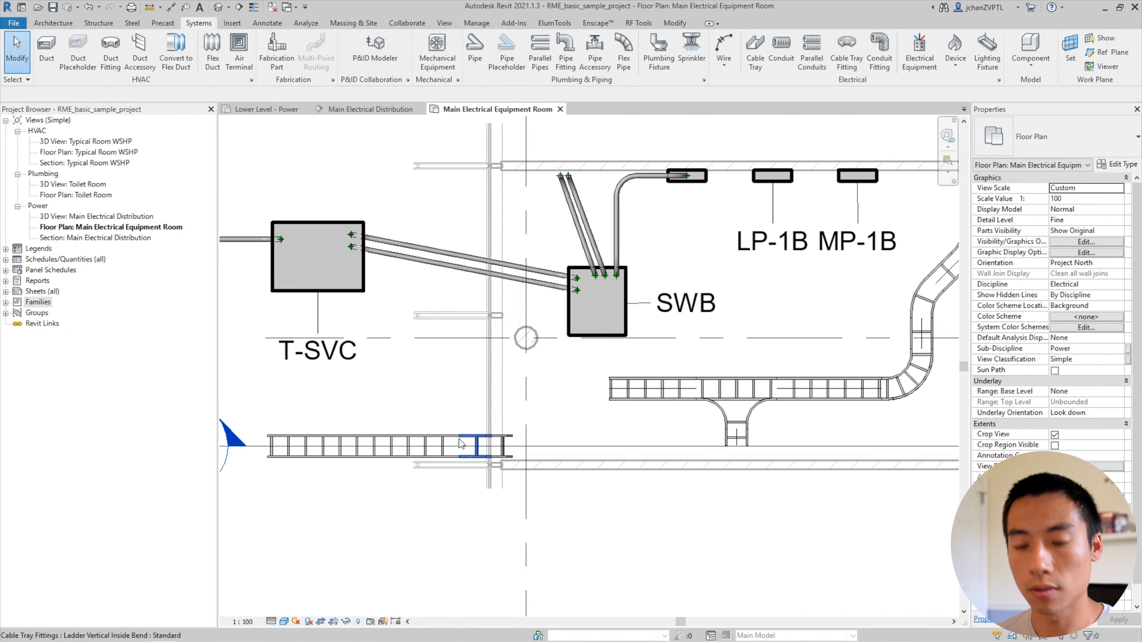
{"action": "key", "text": "l"}
{"action": "left_click", "coordinate": [651, 378]}
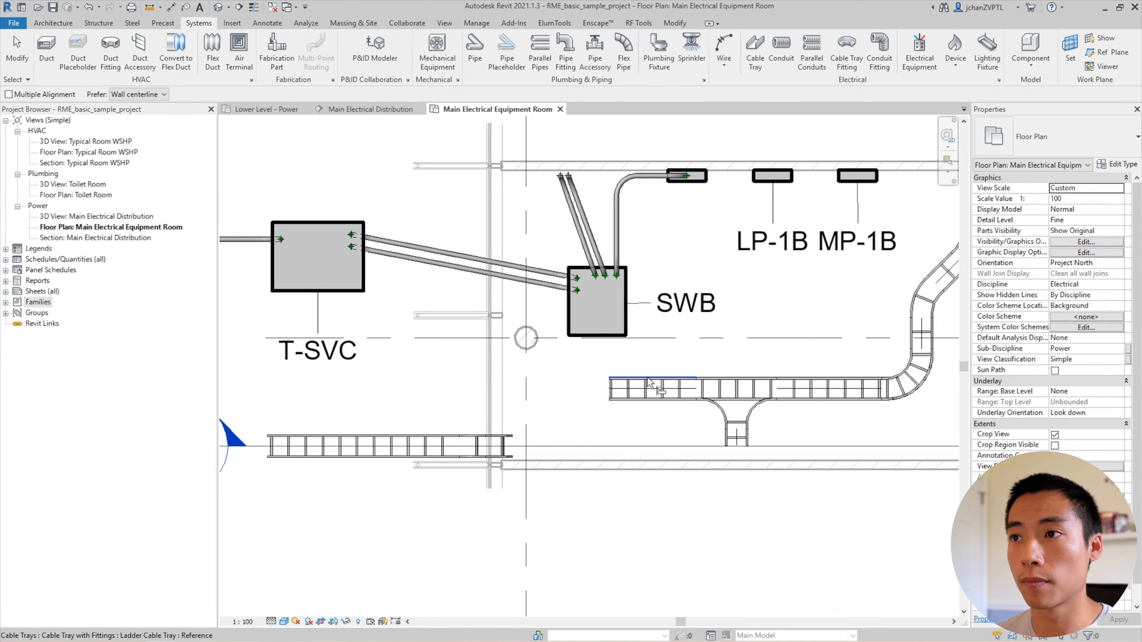
{"action": "left_click", "coordinate": [391, 435]}
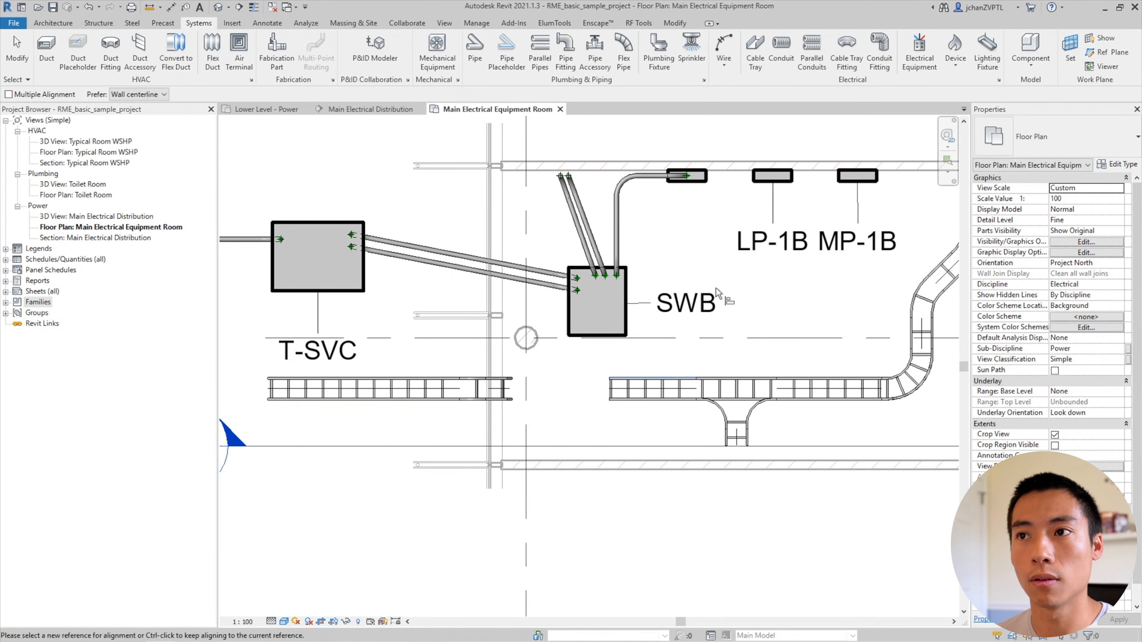
Step: Connect the upper end of the sloped tray to the indoor tray with a horizontal cable tray in the Main Electrical Distribution section
{"action": "left_click", "coordinate": [353, 111]}
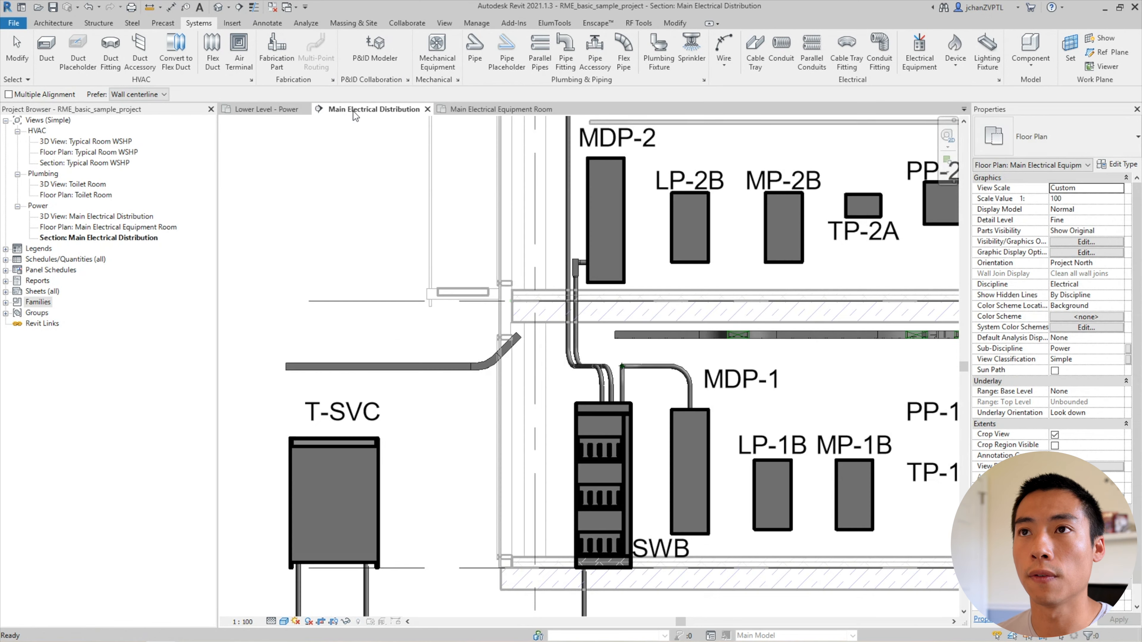
{"action": "key", "text": "c"}
{"action": "key", "text": "t"}
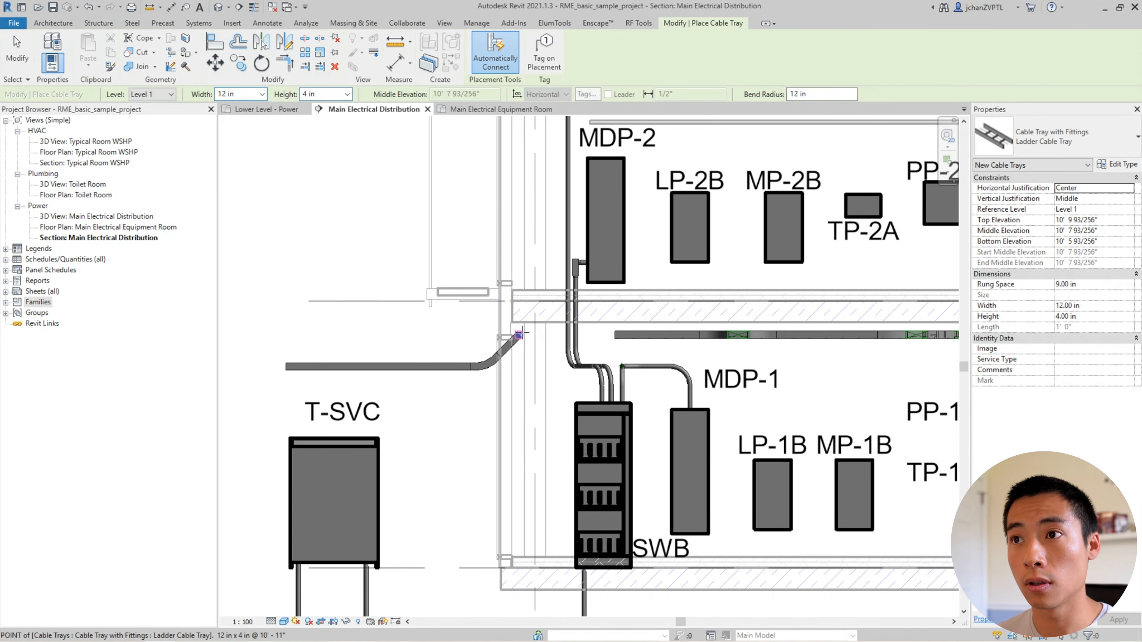
{"action": "key", "text": "Escape"}
{"action": "key", "text": "Escape"}
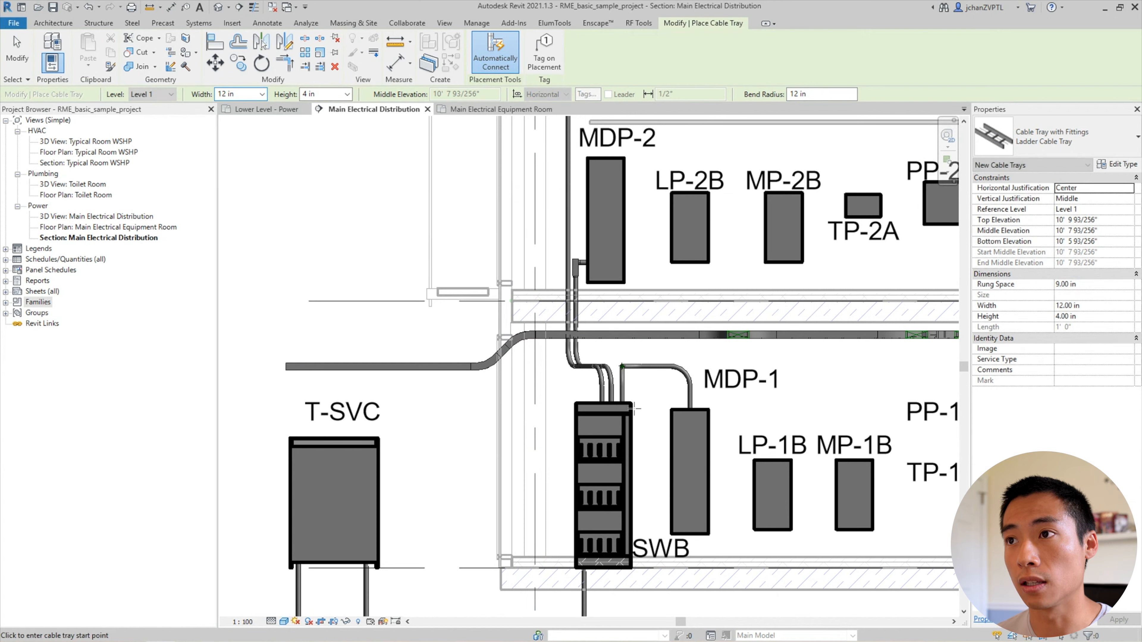
Step: In the Main Electrical Equipment Room plan, set the bottom elevation of the indoor tray below SWB to 10' 6"
{"action": "left_click", "coordinate": [482, 109]}
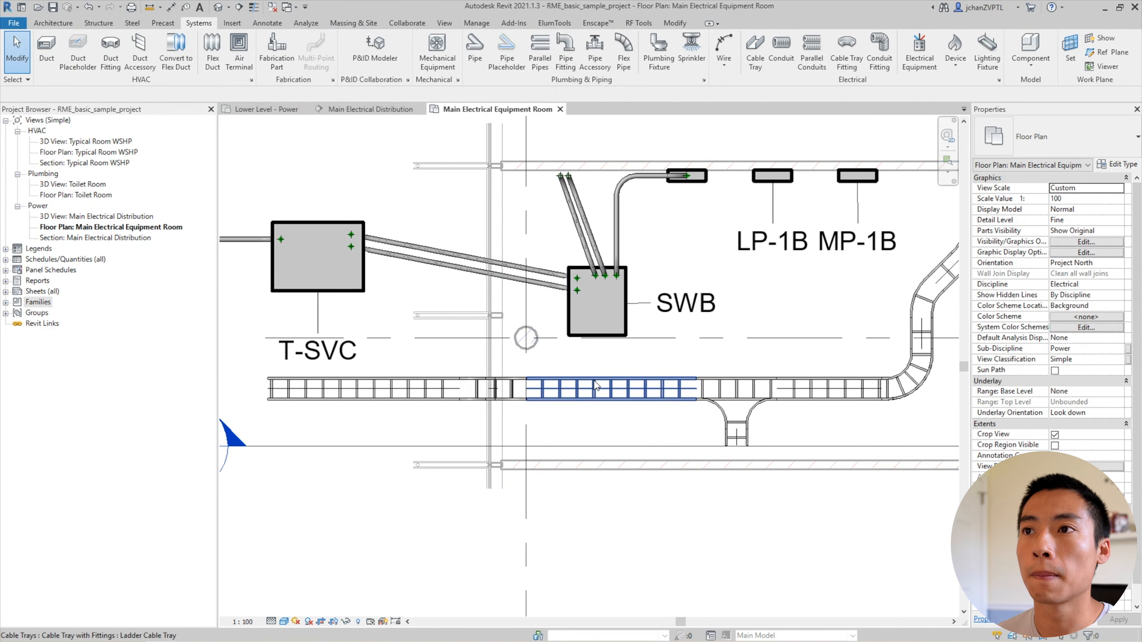
{"action": "left_click", "coordinate": [605, 391]}
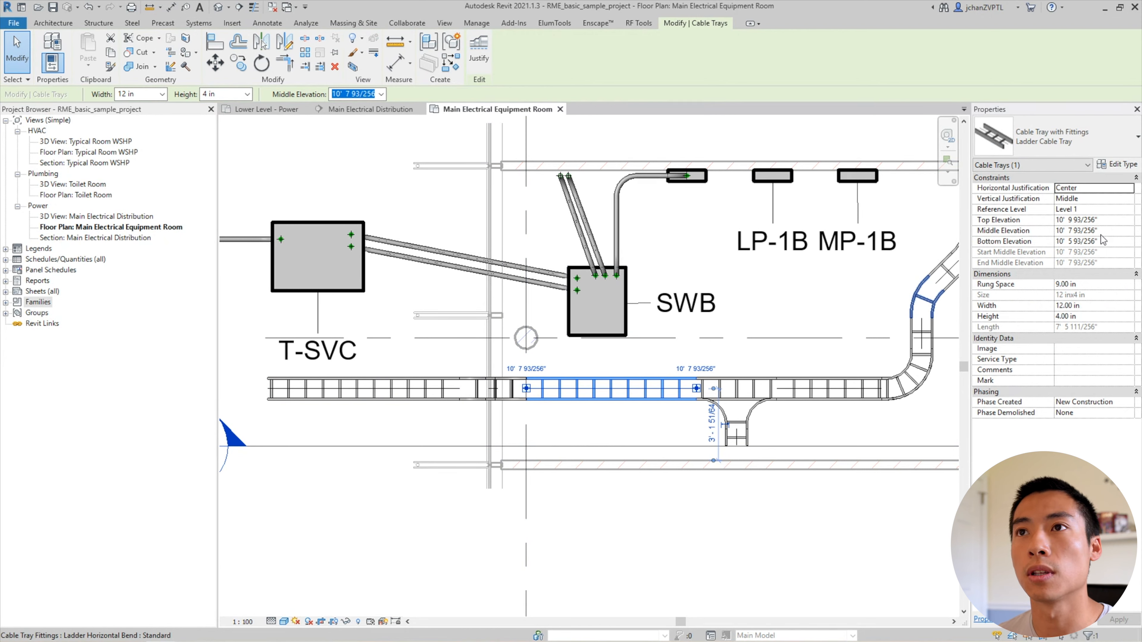
{"action": "left_click", "coordinate": [1116, 243]}
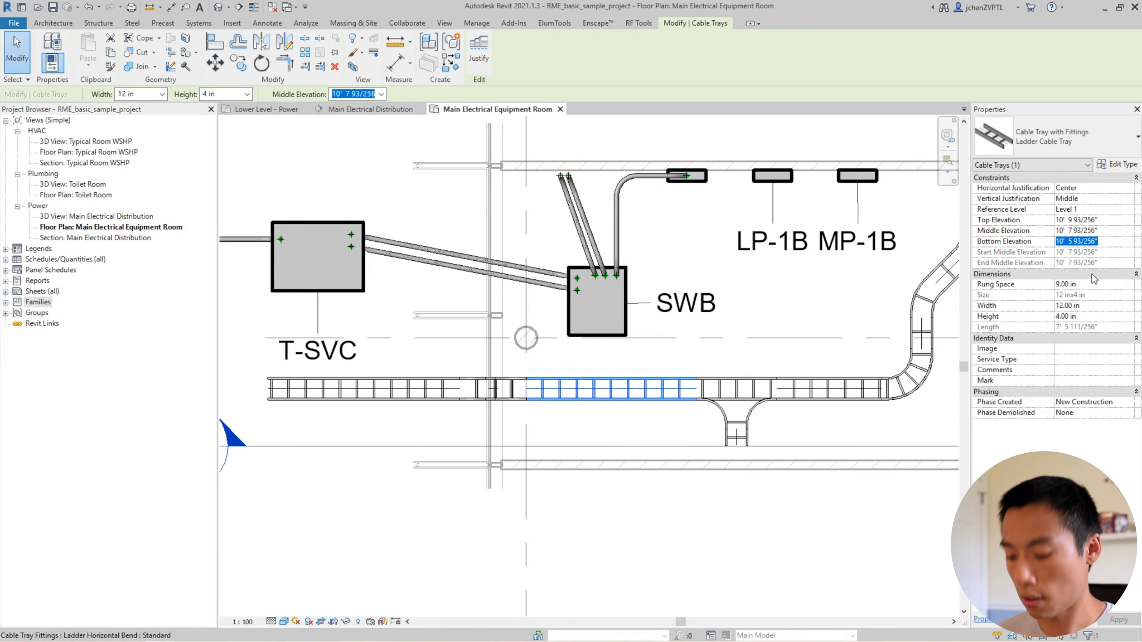
{"action": "type", "text": "1' 6"}
{"action": "key", "text": "Return"}
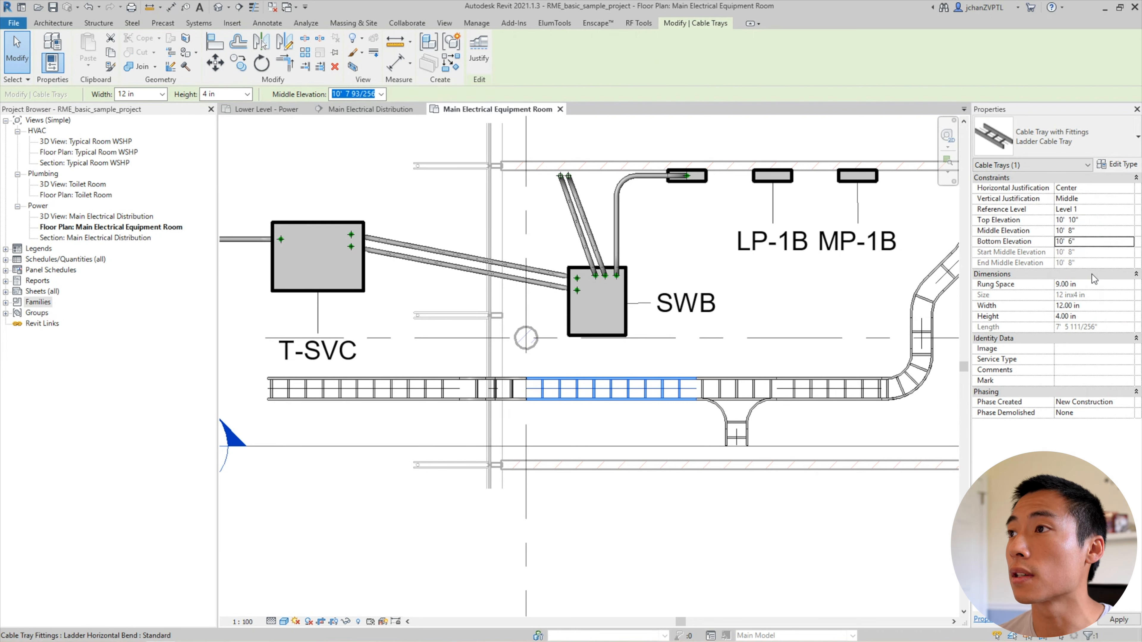
{"action": "left_click", "coordinate": [559, 433]}
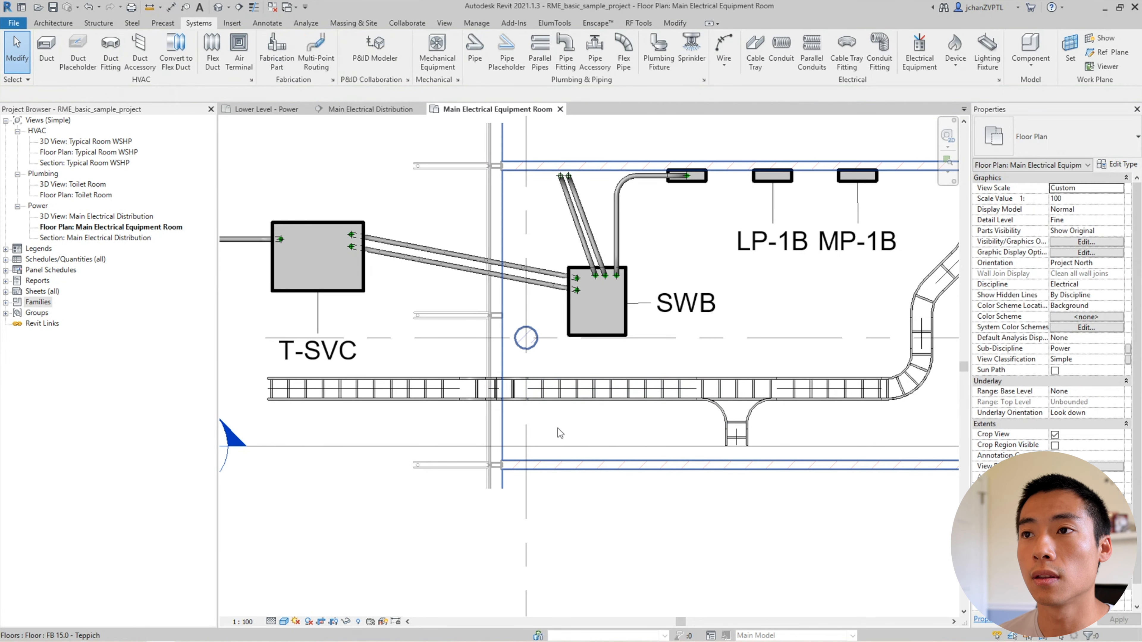
{"action": "left_click", "coordinate": [397, 387]}
{"action": "key", "text": "Escape"}
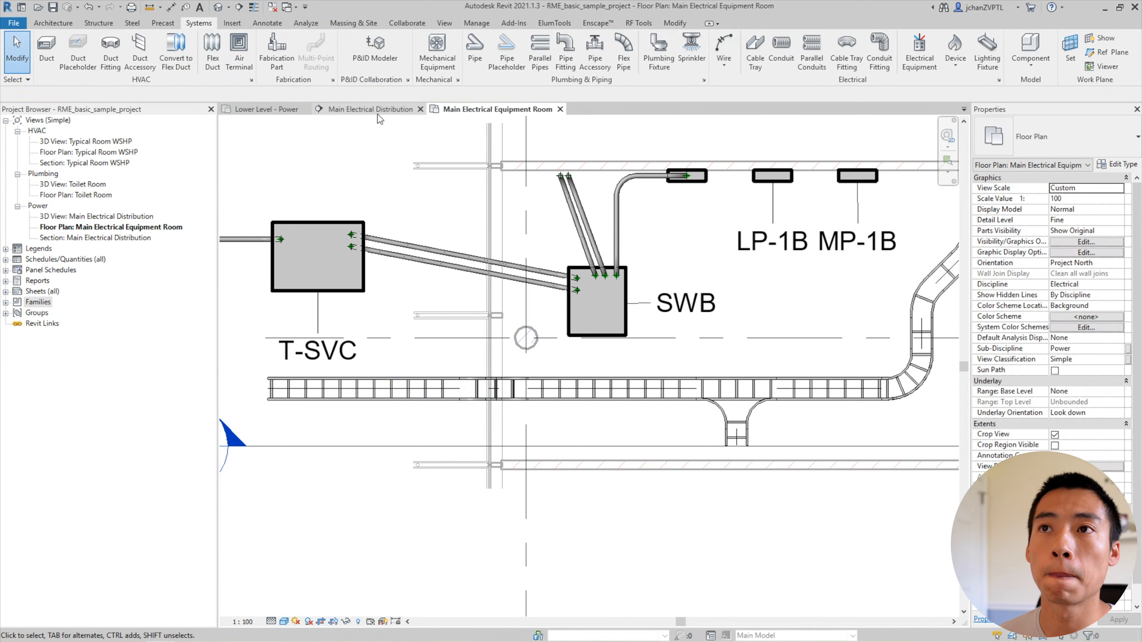
Step: Nudge the lower cable tray above T-SVC slightly downward in the Main Electrical Distribution section
{"action": "left_click", "coordinate": [377, 111]}
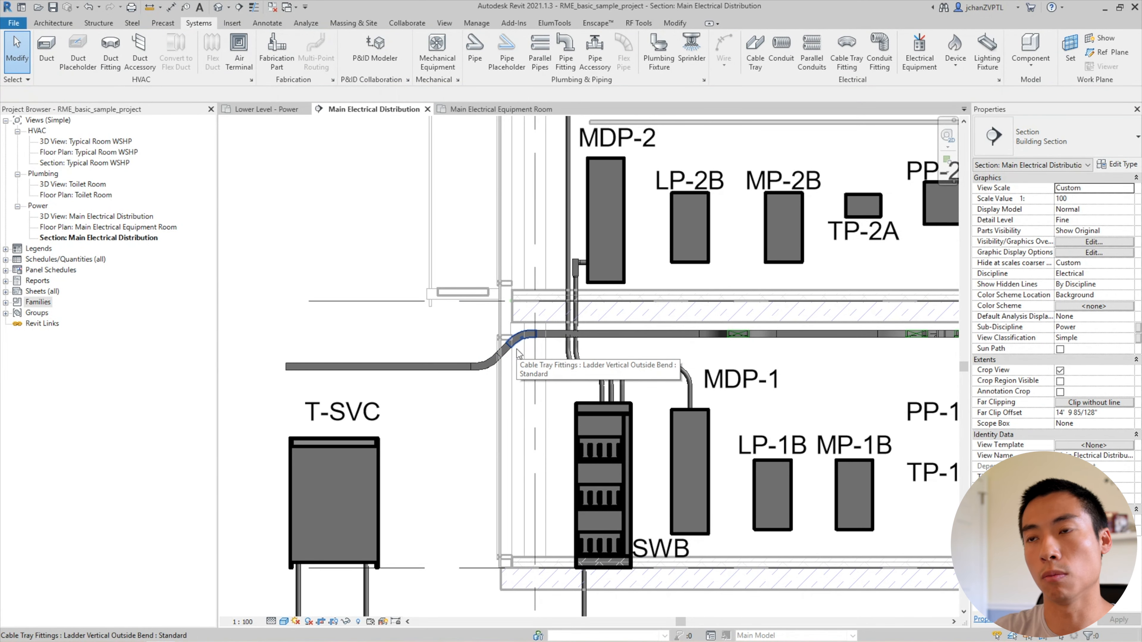
{"action": "scroll", "coordinate": [516, 349], "scroll_direction": "down", "scroll_amount": 3}
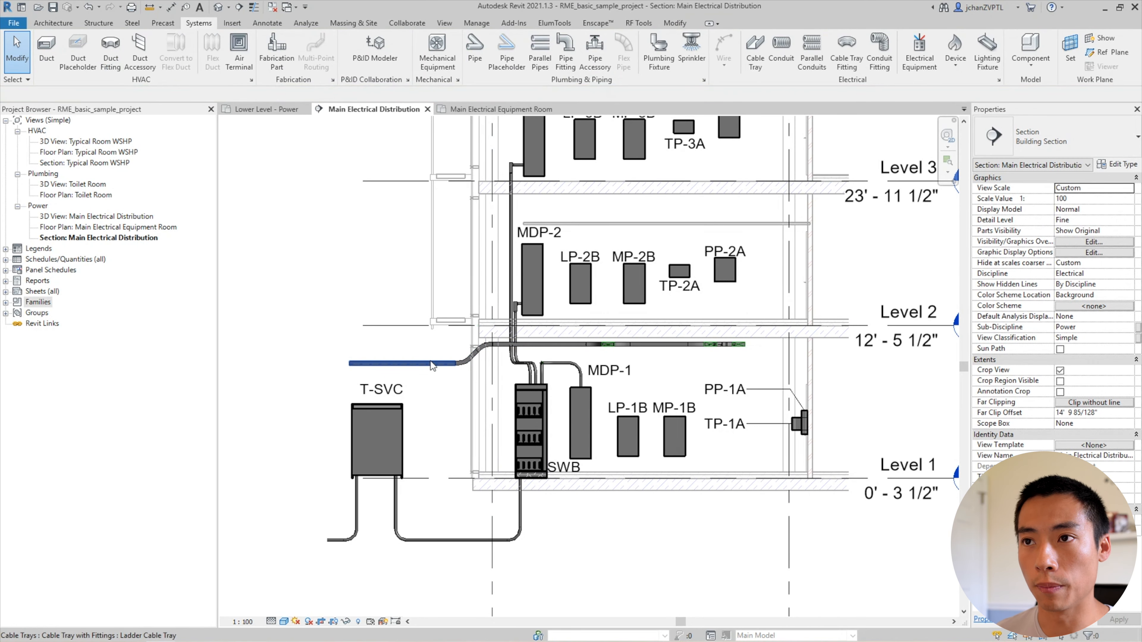
{"action": "left_click", "coordinate": [430, 362]}
{"action": "scroll", "coordinate": [423, 370], "scroll_direction": "up", "scroll_amount": 2}
{"action": "key", "text": "Down"}
{"action": "key", "text": "Down"}
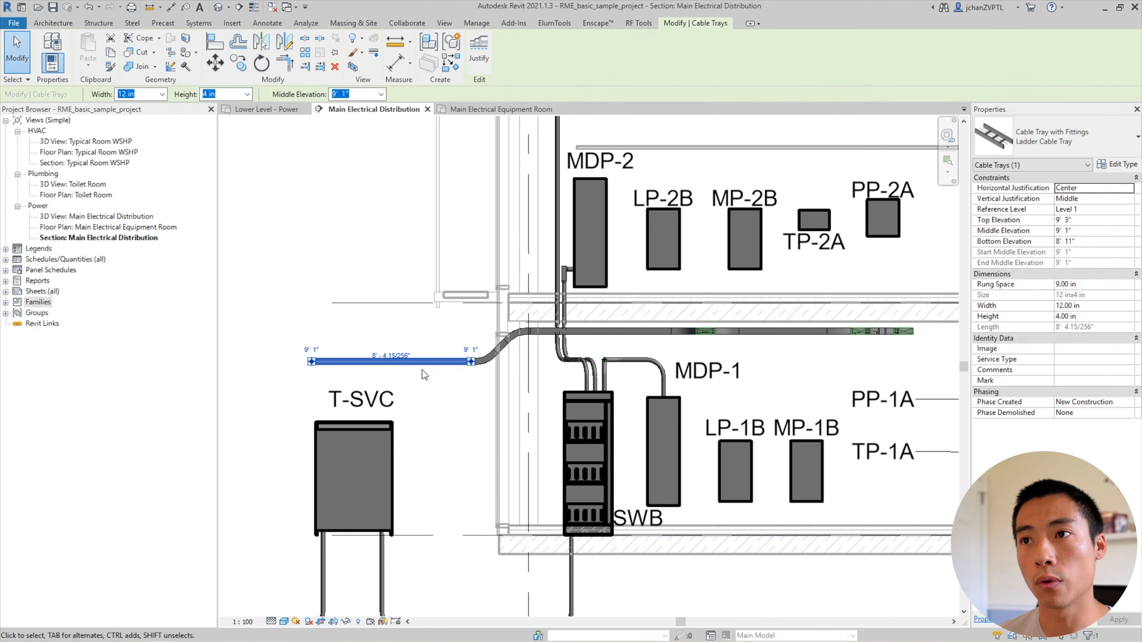
{"action": "key", "text": "Down"}
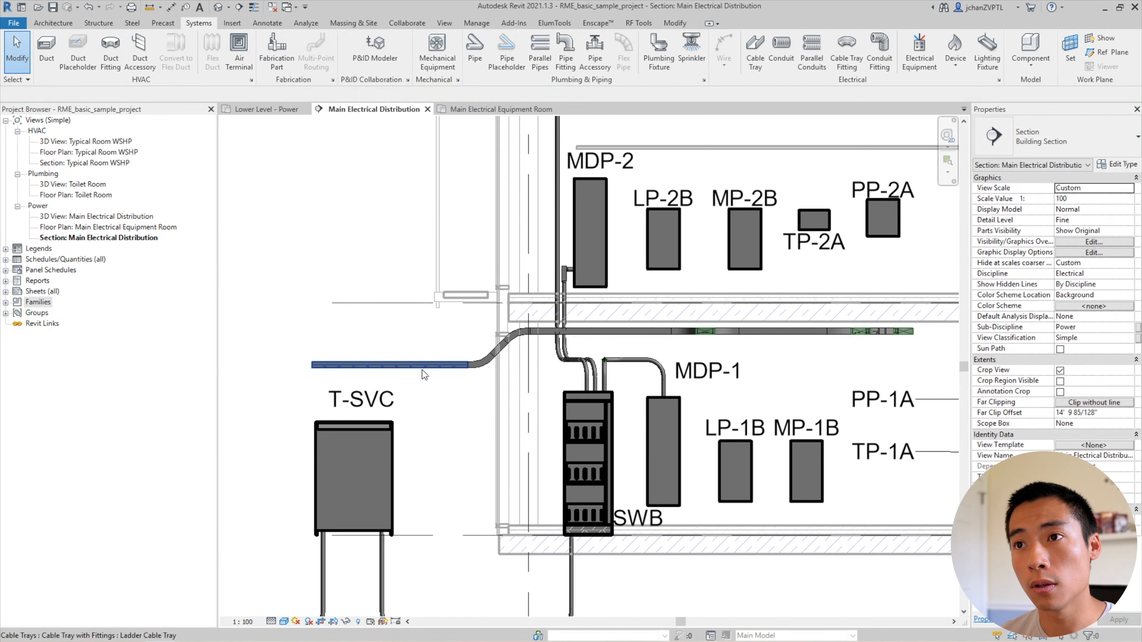
{"action": "key", "text": "Tab"}
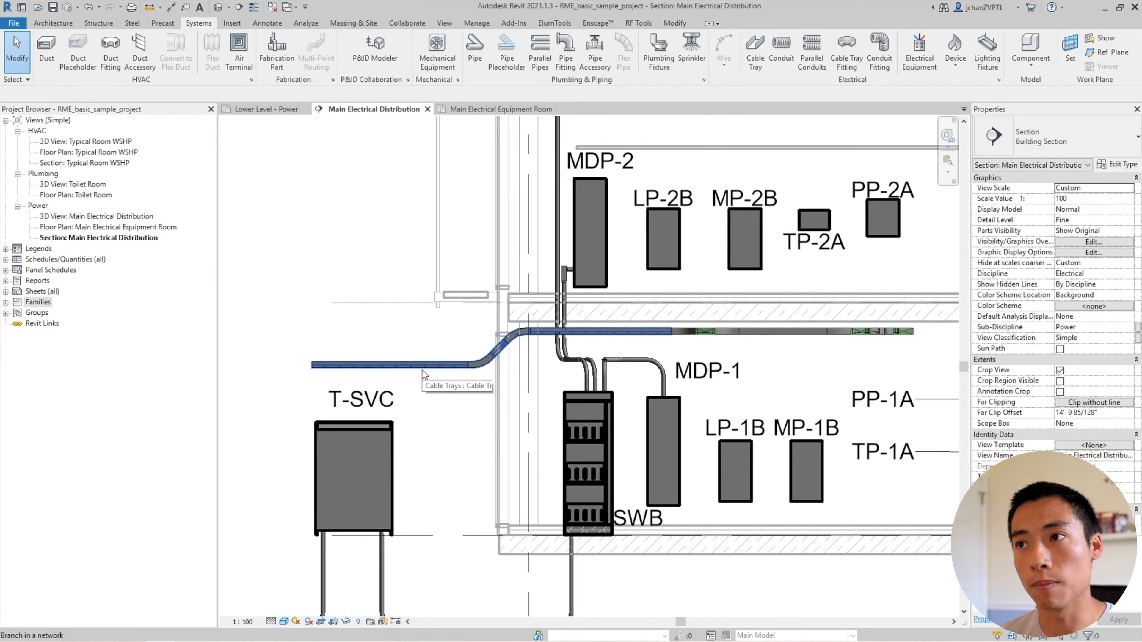
{"action": "key", "text": "Tab"}
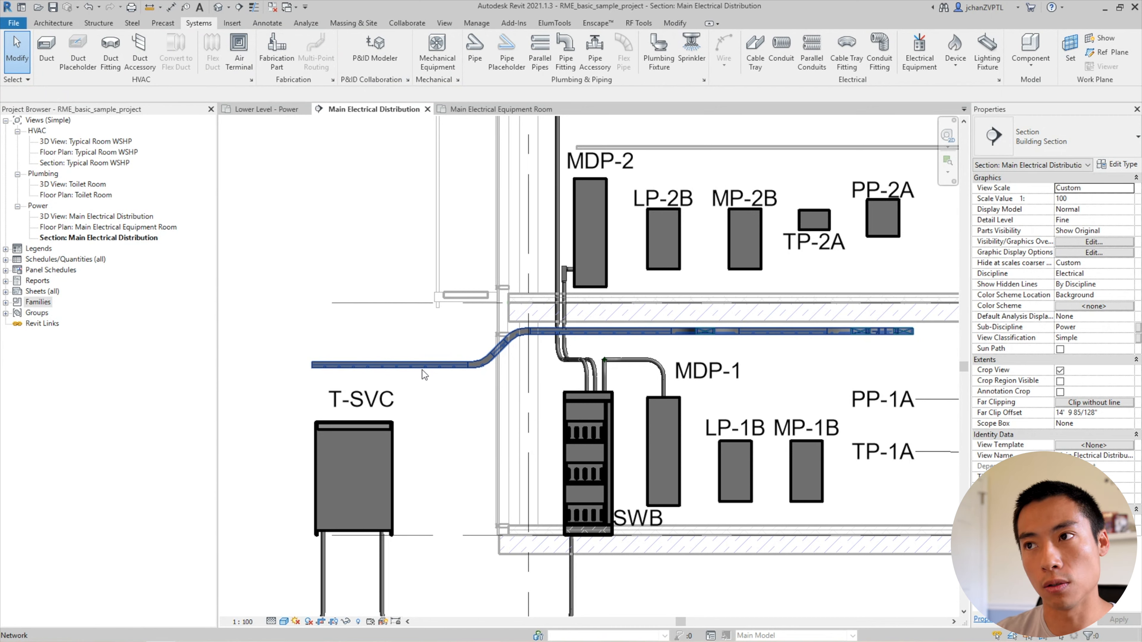
{"action": "left_click", "coordinate": [422, 370]}
{"action": "left_click", "coordinate": [474, 436]}
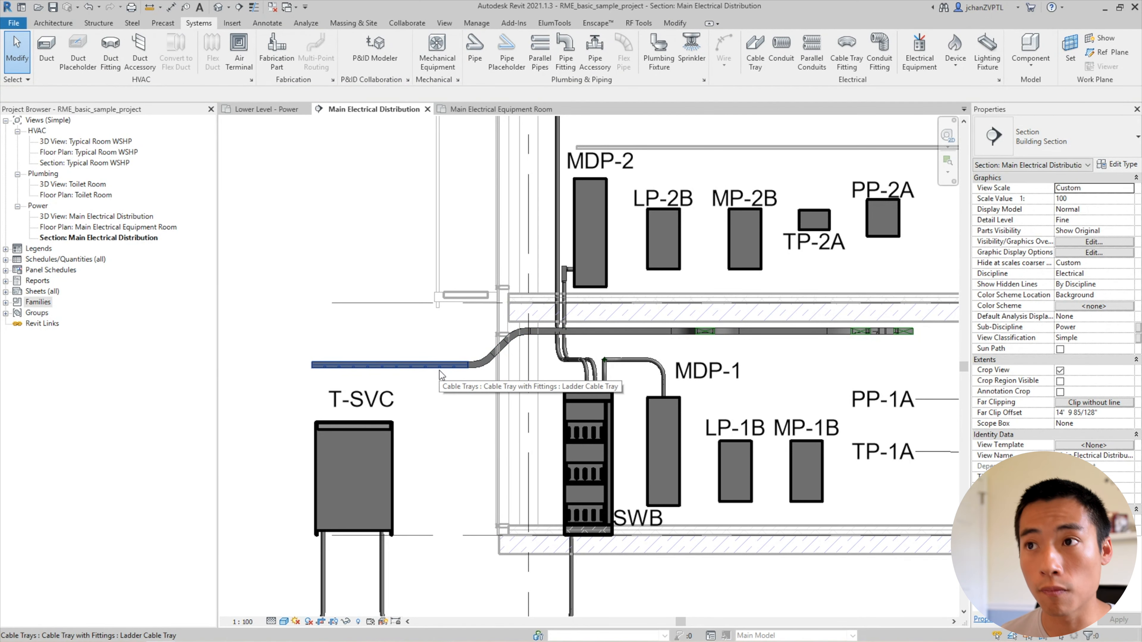
Step: Select the entire connected cable tray network and move it straight down by 1 foot
{"action": "key", "text": "Tab"}
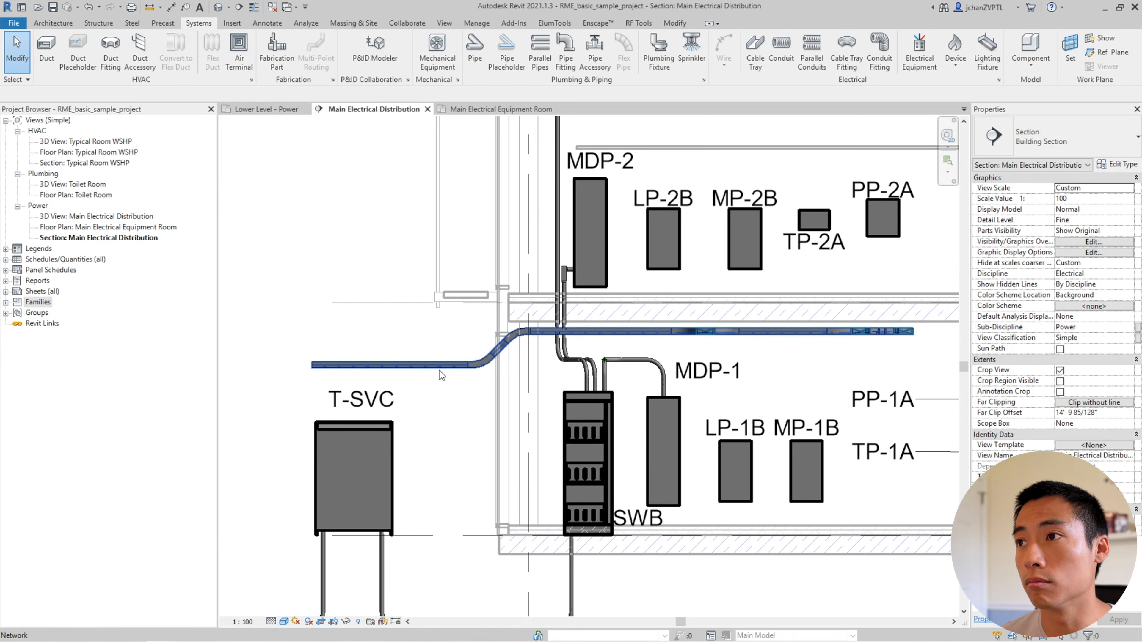
{"action": "left_click", "coordinate": [439, 370]}
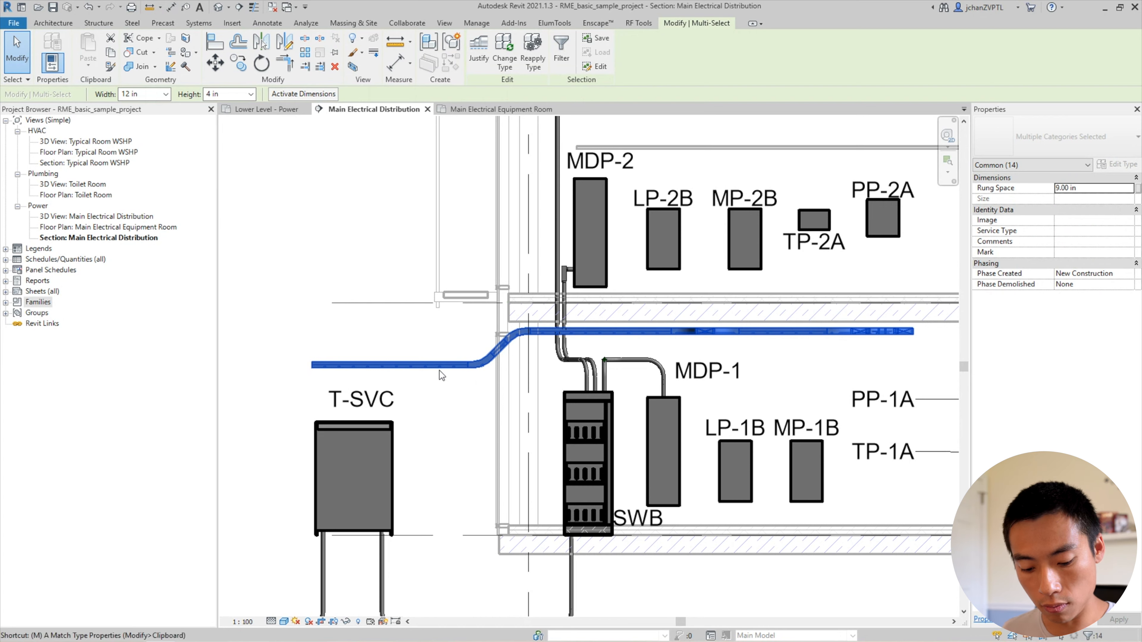
{"action": "key", "text": "v"}
{"action": "left_click", "coordinate": [440, 384]}
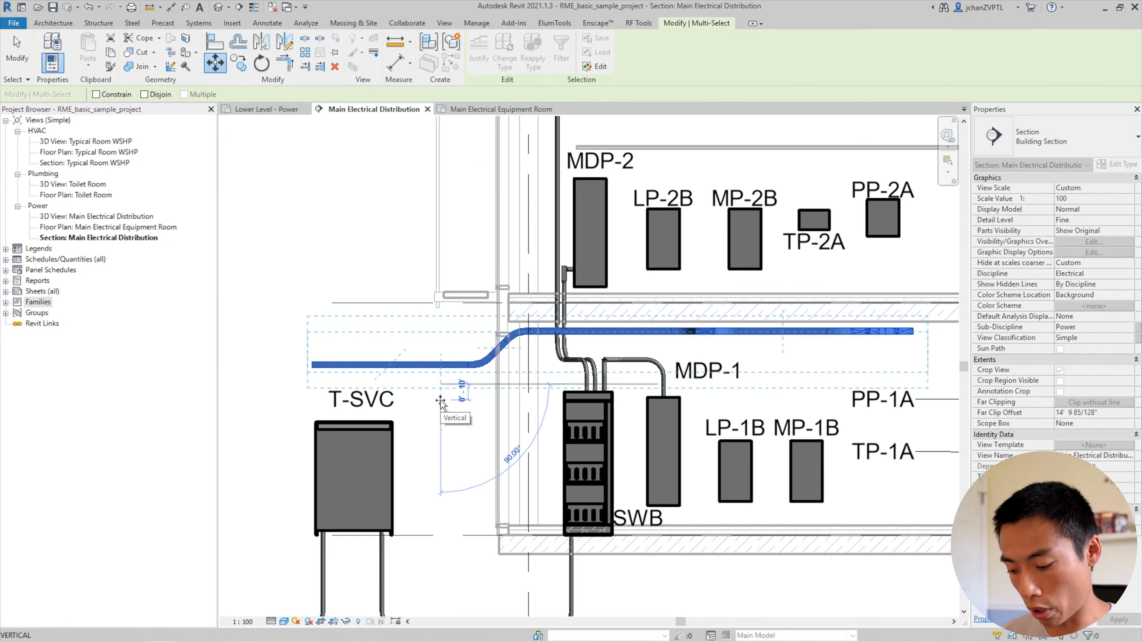
{"action": "type", "text": "1"}
{"action": "key", "text": "Return"}
{"action": "key", "text": "Escape"}
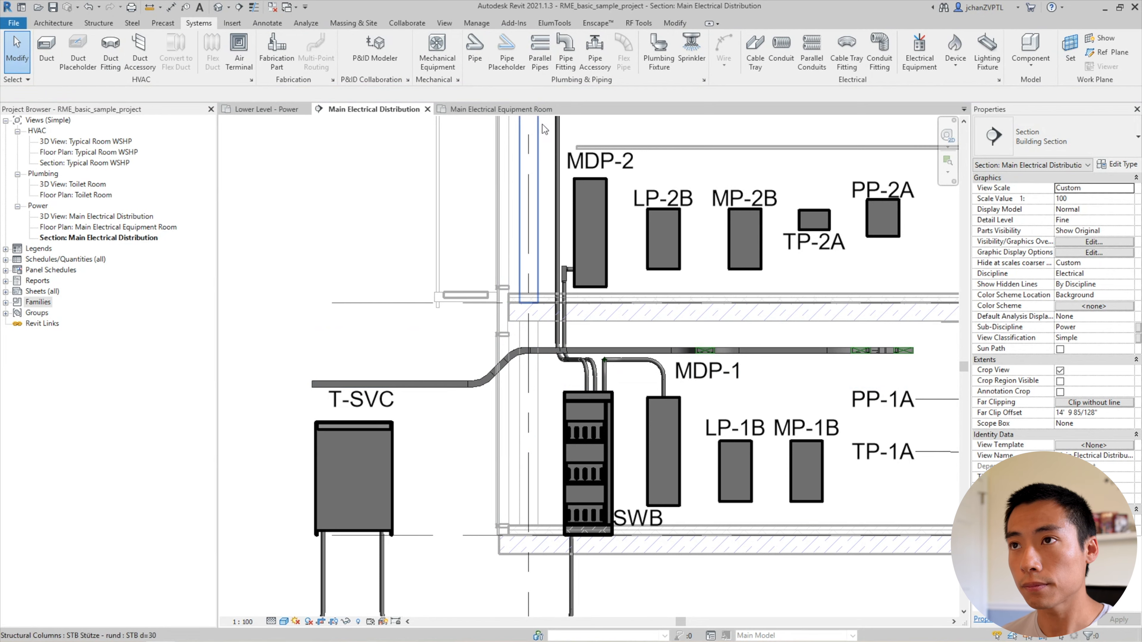
Step: In the Main Electrical Equipment Room plan, select the connected cable tray network to examine how its runs and fittings link together
{"action": "left_click", "coordinate": [499, 109]}
{"action": "middle_click_drag", "start_coordinate": [716, 405], "coordinate": [673, 407]}
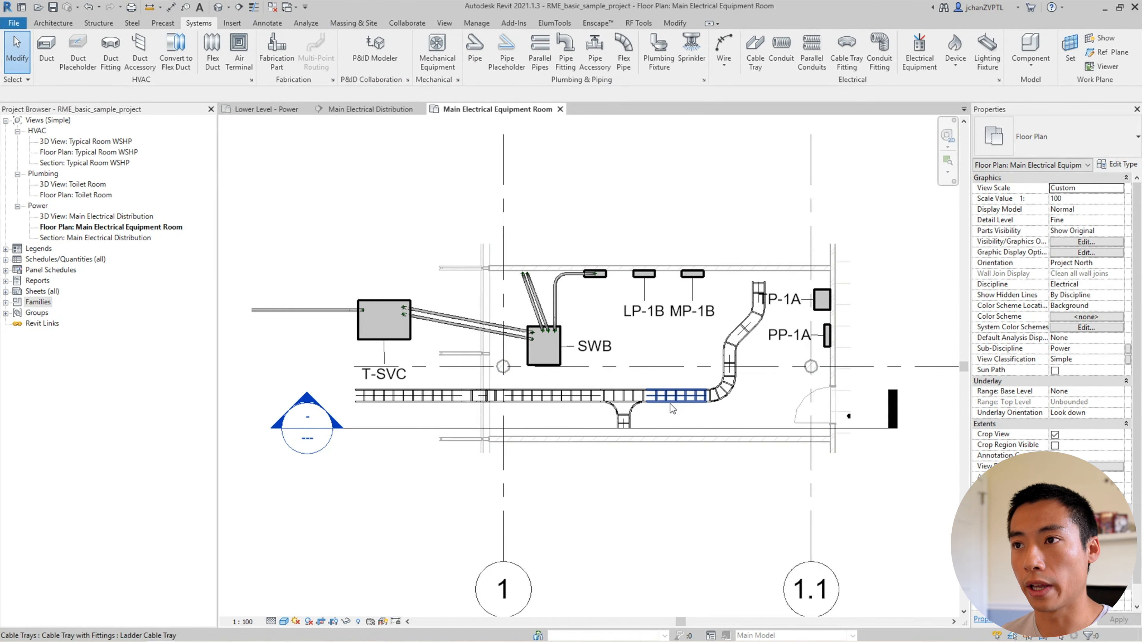
{"action": "scroll", "coordinate": [613, 416], "scroll_direction": "up", "scroll_amount": 2}
{"action": "key", "text": "Tab"}
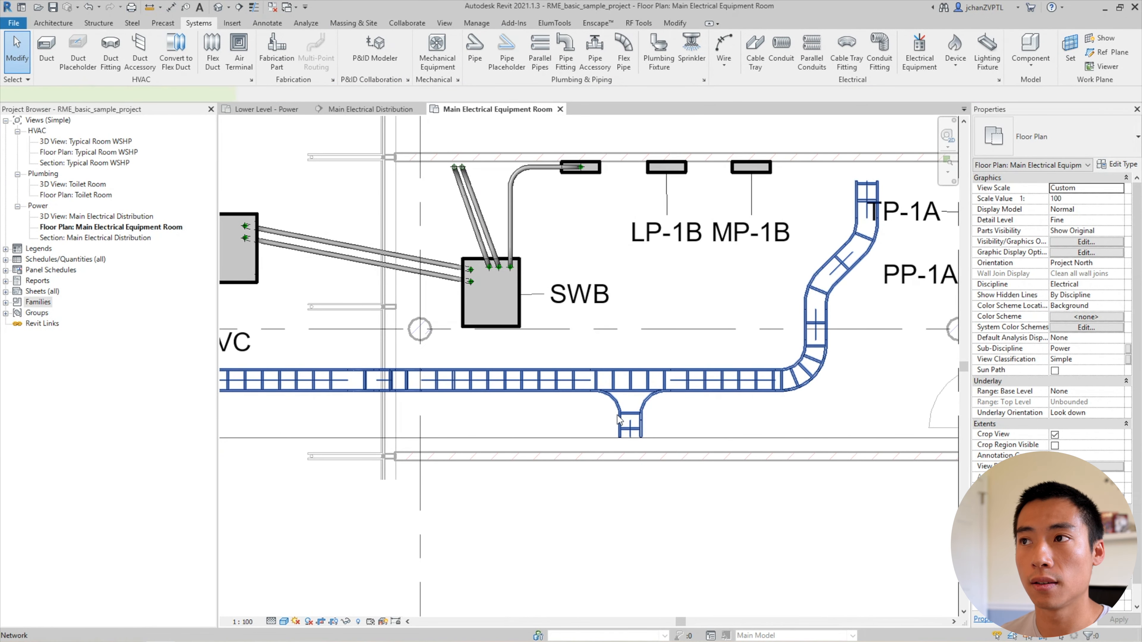
{"action": "left_click", "coordinate": [618, 420]}
{"action": "key", "text": "Escape"}
{"action": "left_click", "coordinate": [740, 381]}
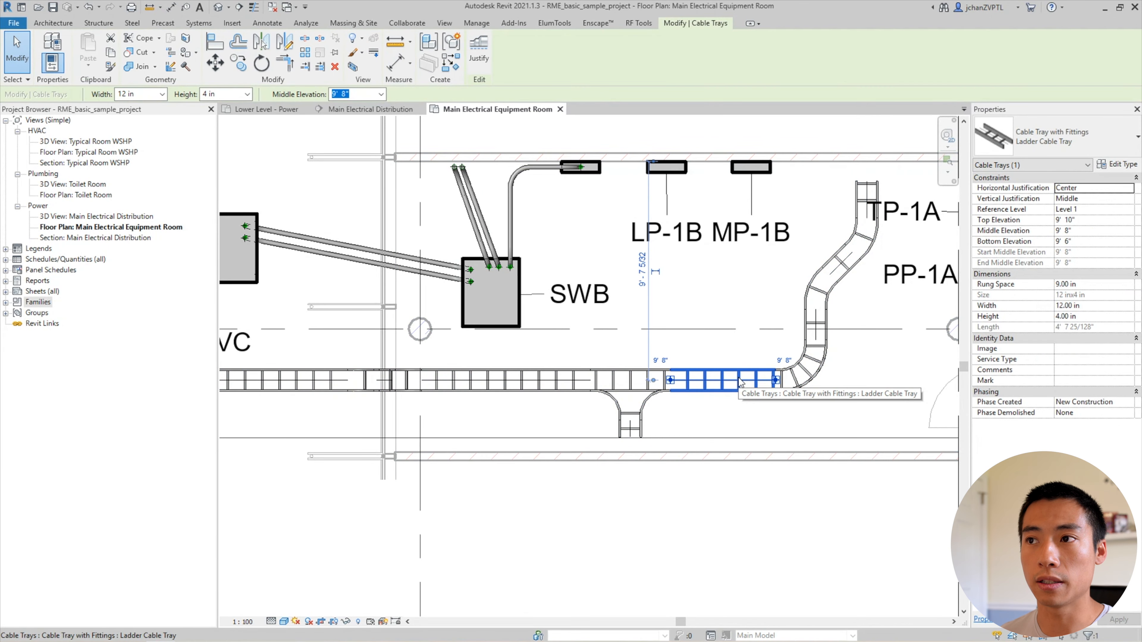
{"action": "key", "text": "Tab"}
{"action": "key", "text": "Tab"}
{"action": "key", "text": "Tab"}
{"action": "left_click", "coordinate": [741, 381]}
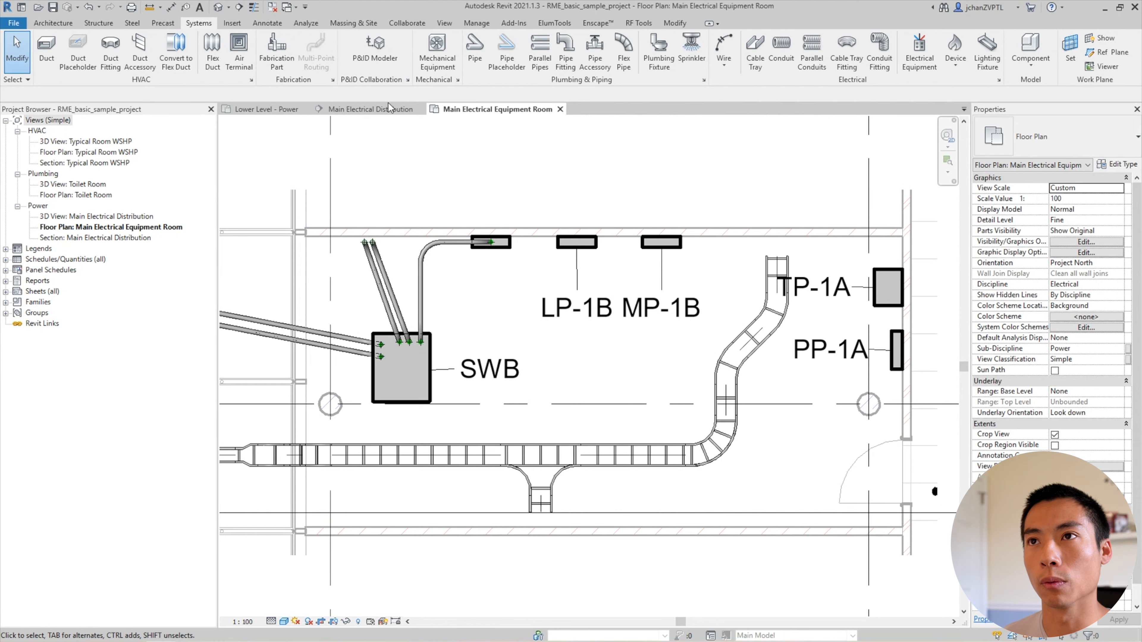
Step: In the Main Electrical Distribution section, draw an 8 in cable tray from the outdoor end above T-SVC vertically to 33' 5", then horizontally over MDP-3
{"action": "left_click", "coordinate": [374, 109]}
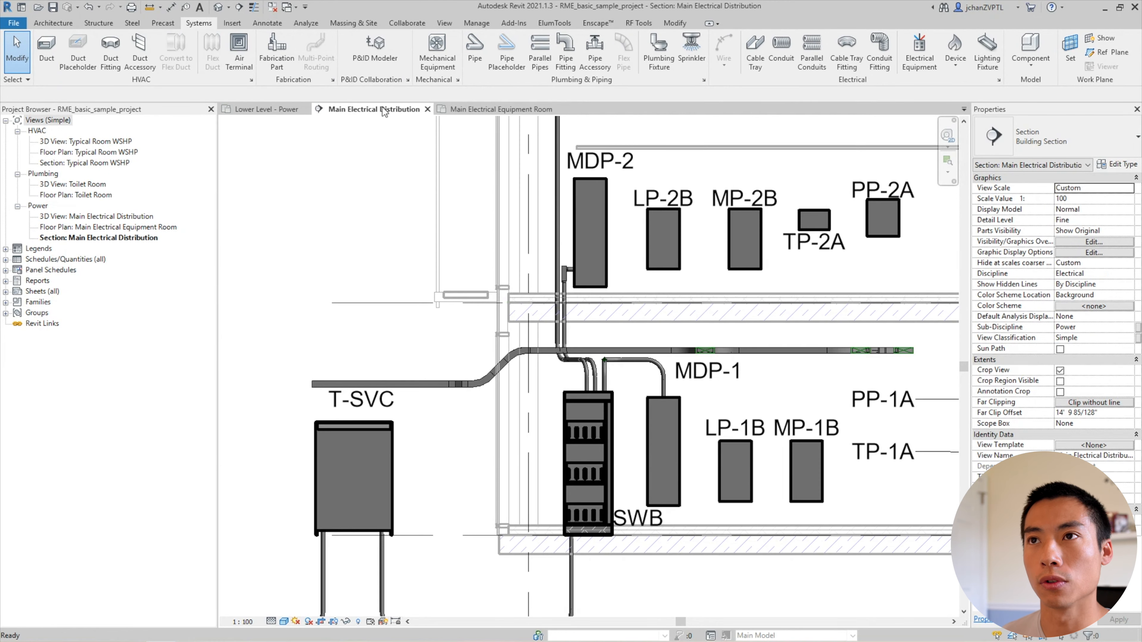
{"action": "scroll", "coordinate": [675, 367], "scroll_direction": "down", "scroll_amount": 2}
{"action": "middle_click_drag", "start_coordinate": [675, 367], "coordinate": [714, 367]}
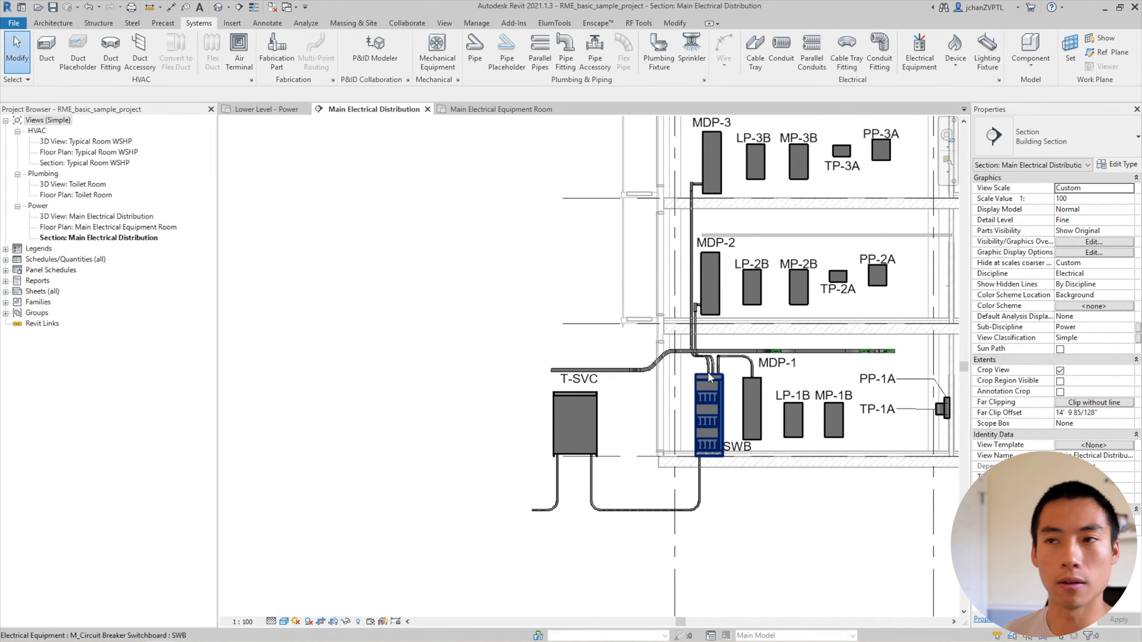
{"action": "middle_click_drag", "start_coordinate": [549, 214], "coordinate": [556, 342]}
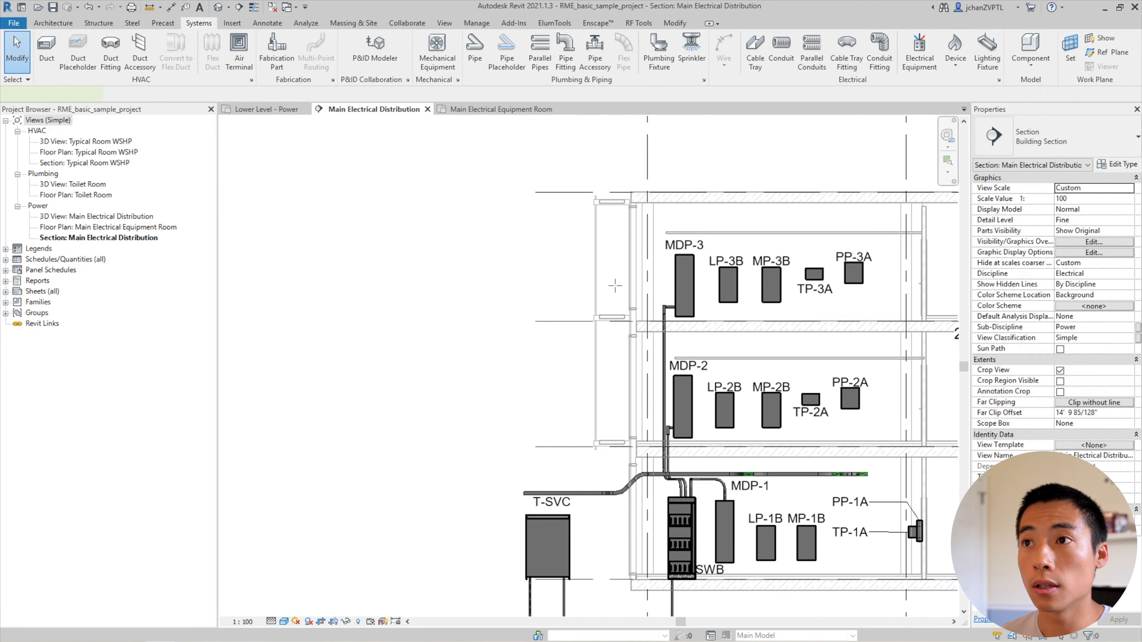
{"action": "key", "text": "Escape"}
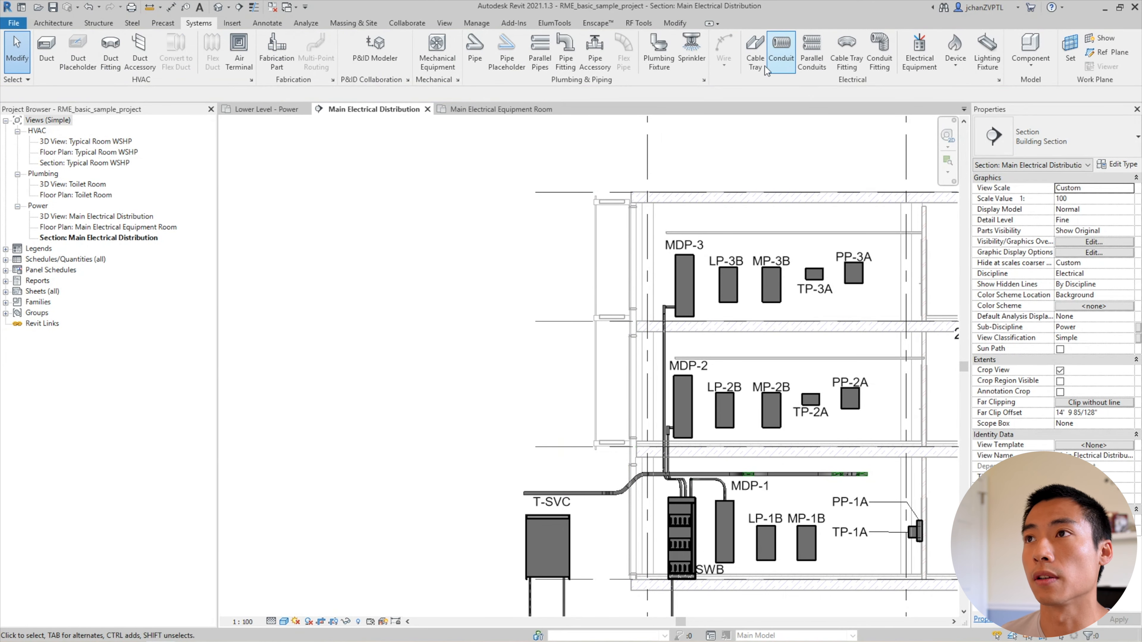
{"action": "left_click", "coordinate": [754, 56]}
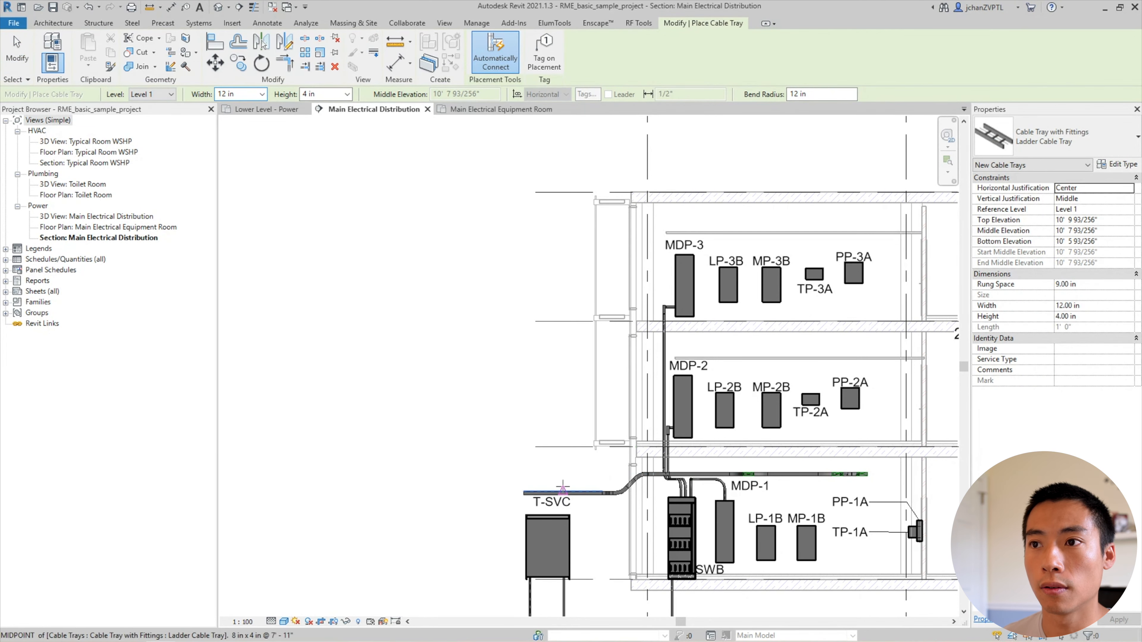
{"action": "left_click", "coordinate": [523, 493]}
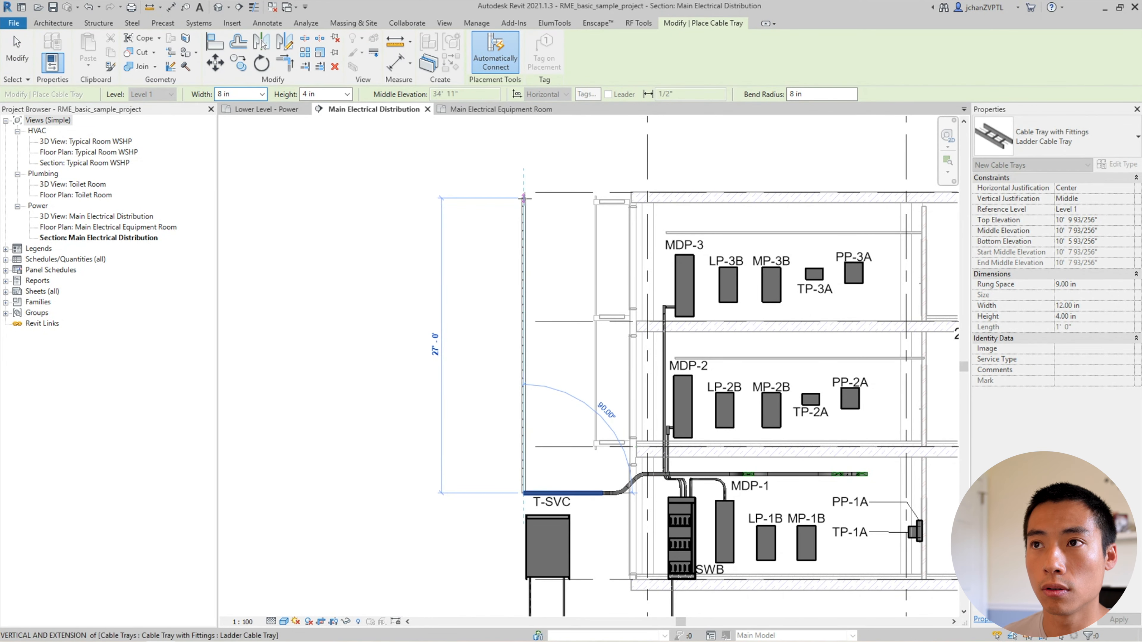
{"action": "left_click", "coordinate": [538, 216]}
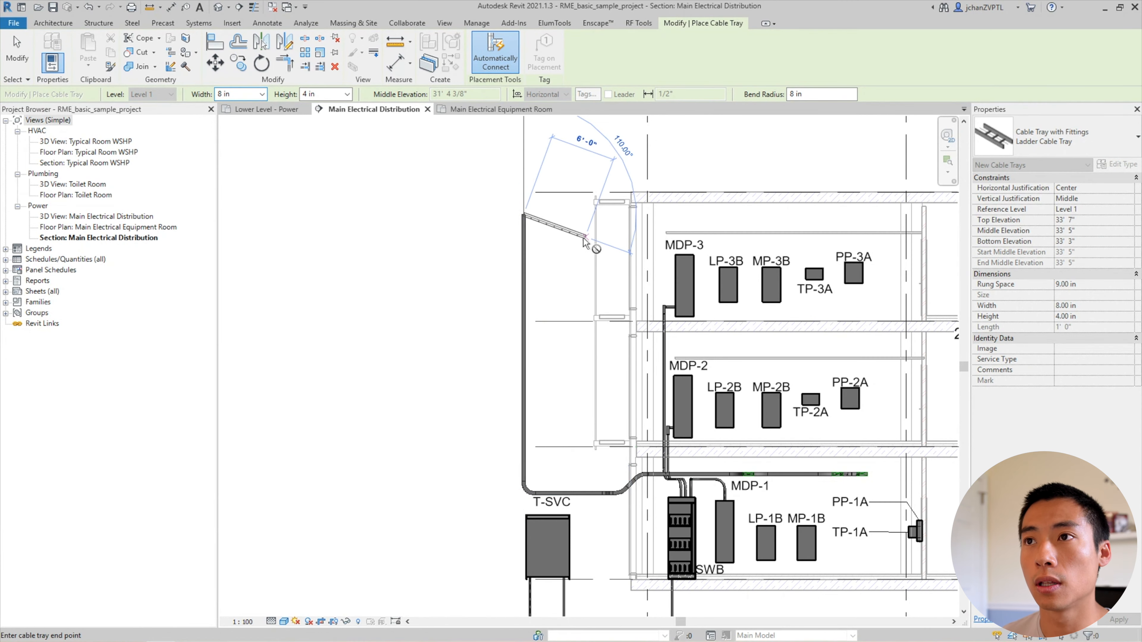
{"action": "left_click", "coordinate": [714, 215]}
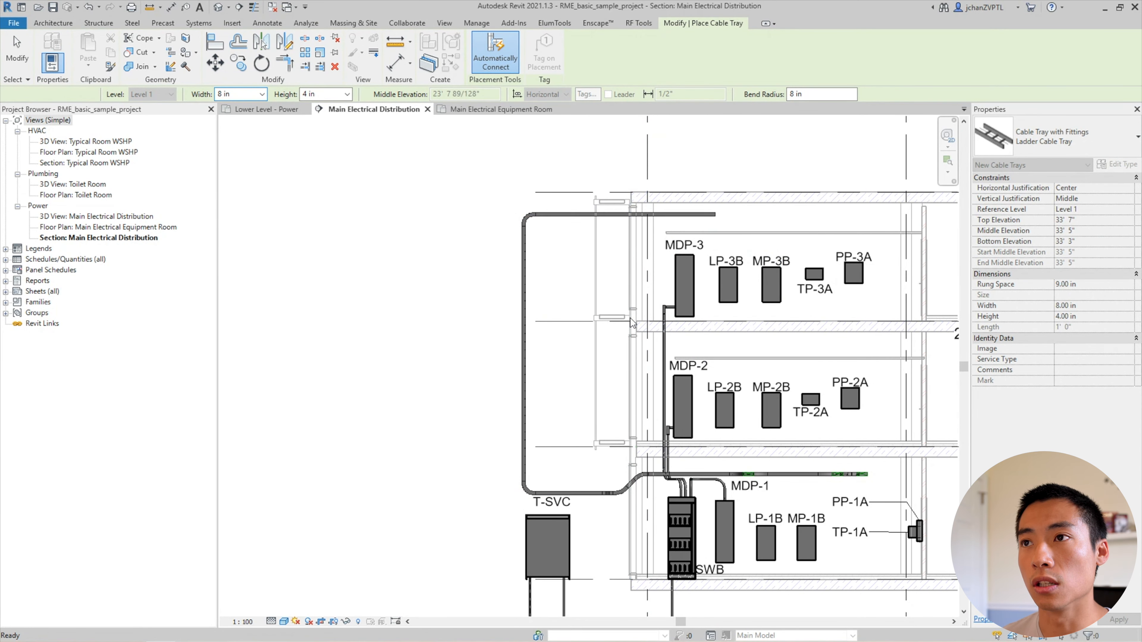
{"action": "key", "text": "Escape"}
{"action": "key", "text": "Escape"}
Step: Extend the free end of the top horizontal tray past MDP-3 to just above PP-3A
{"action": "left_click", "coordinate": [675, 214]}
{"action": "left_click_drag", "start_coordinate": [715, 215], "coordinate": [879, 214]}
{"action": "left_click", "coordinate": [613, 374]}
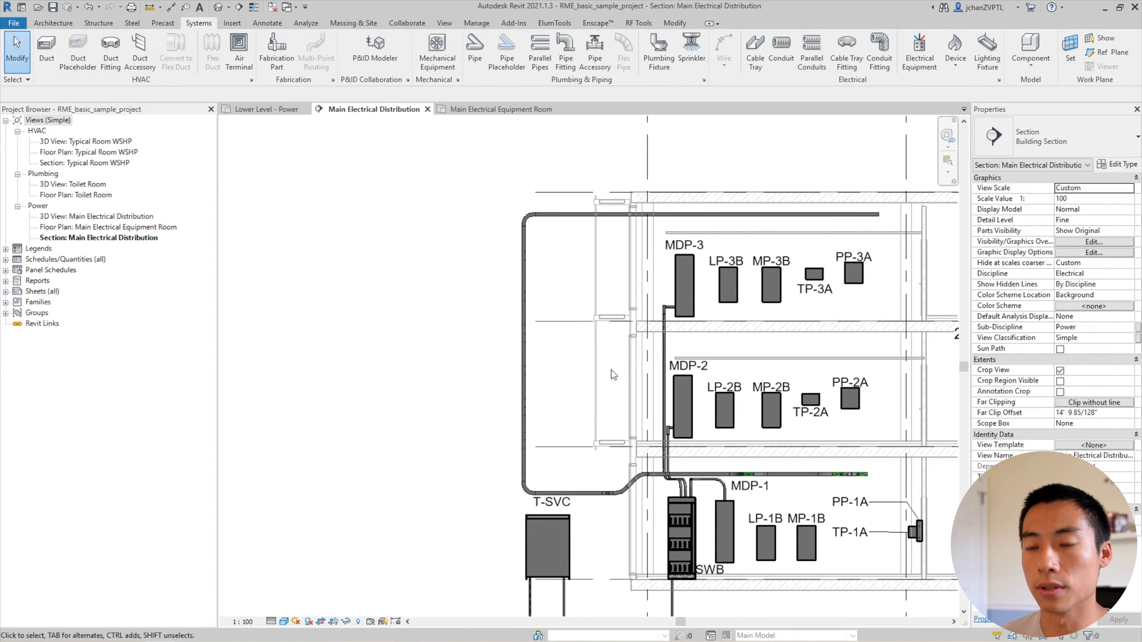
Step: Draw a horizontal branch cable tray about 21' long from the vertical riser to above MP-2B on the second floor
{"action": "key", "text": "t"}
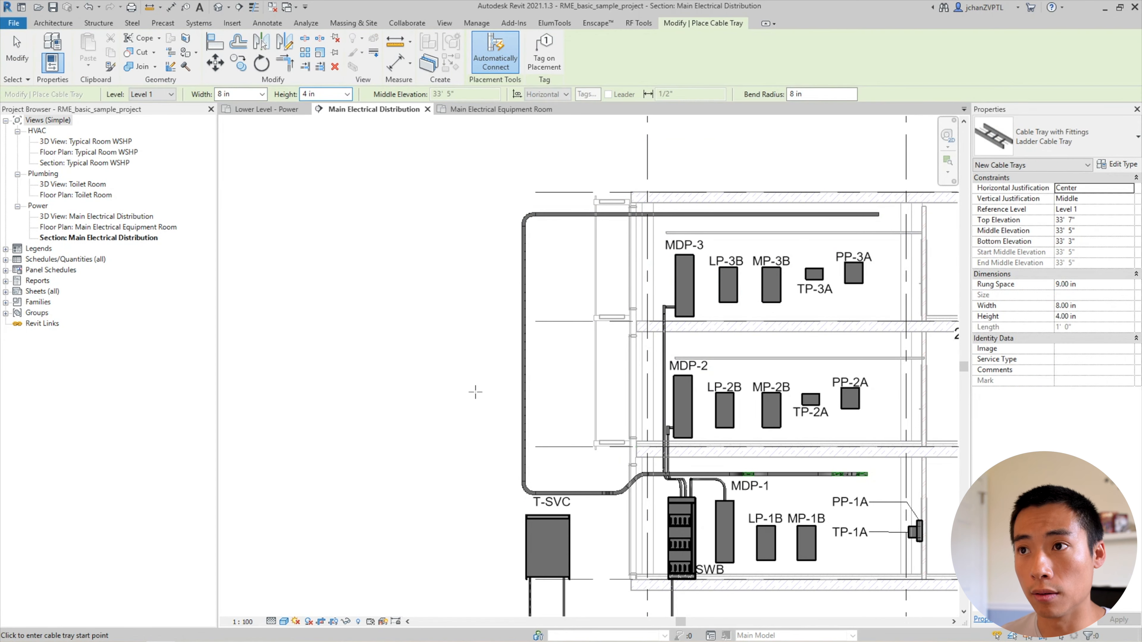
{"action": "left_click", "coordinate": [524, 358]}
{"action": "left_click", "coordinate": [754, 352]}
{"action": "key", "text": "Escape"}
{"action": "key", "text": "Escape"}
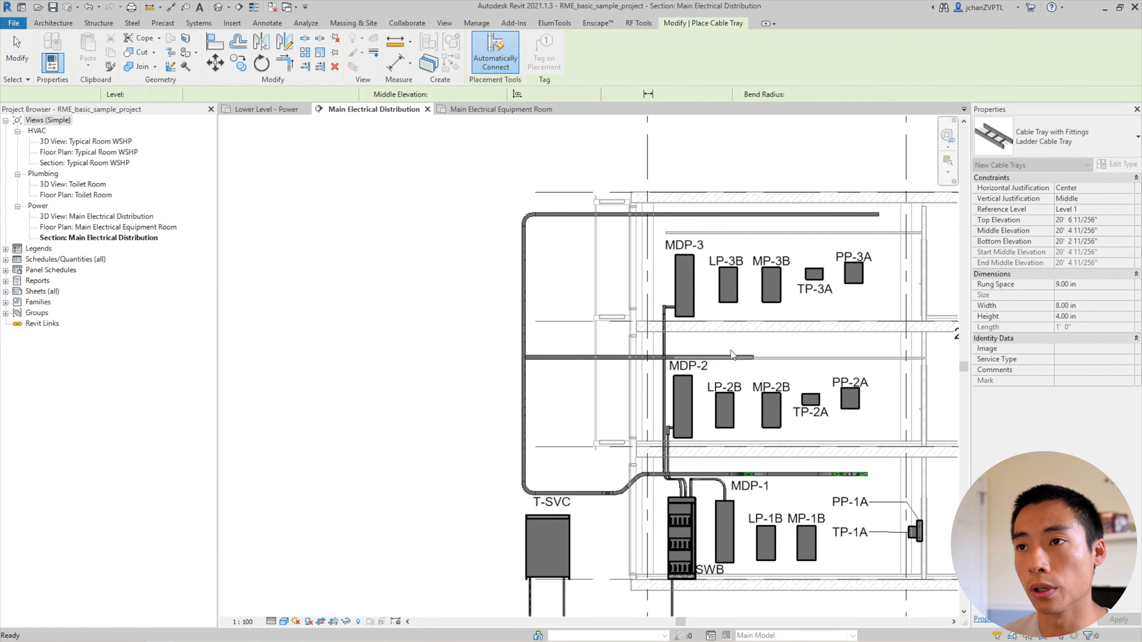
Step: Nudge the horizontal branch tray above MDP-2 slightly upward along the riser
{"action": "scroll", "coordinate": [584, 346], "scroll_direction": "up", "scroll_amount": 2}
{"action": "left_click", "coordinate": [551, 364]}
{"action": "key", "text": "Up"}
{"action": "key", "text": "Up"}
{"action": "key", "text": "Up"}
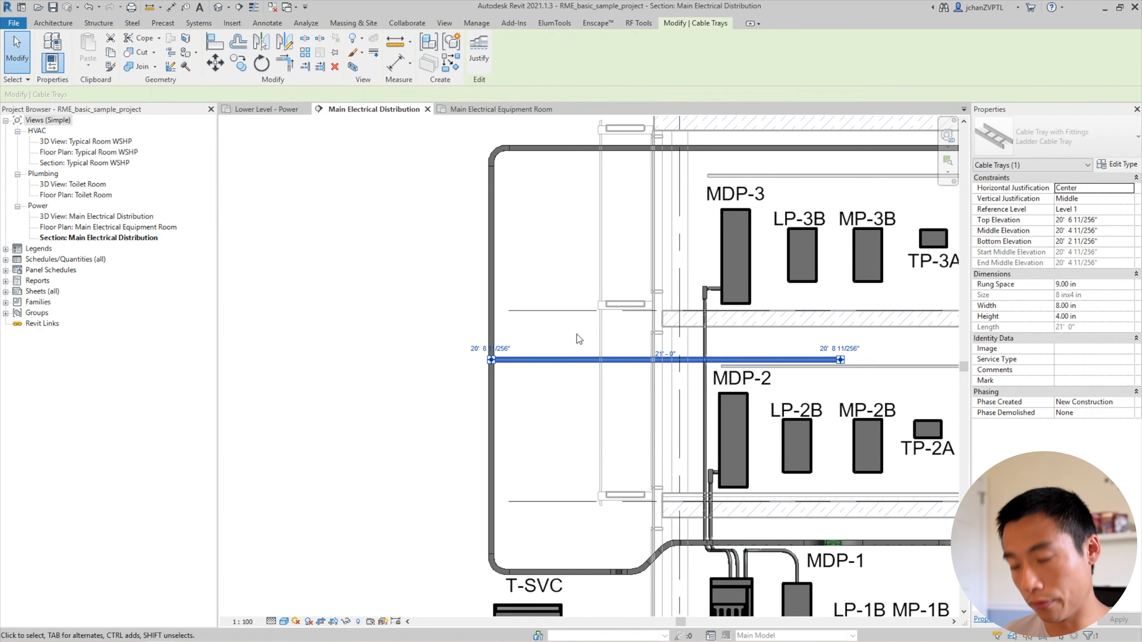
{"action": "key", "text": "Escape"}
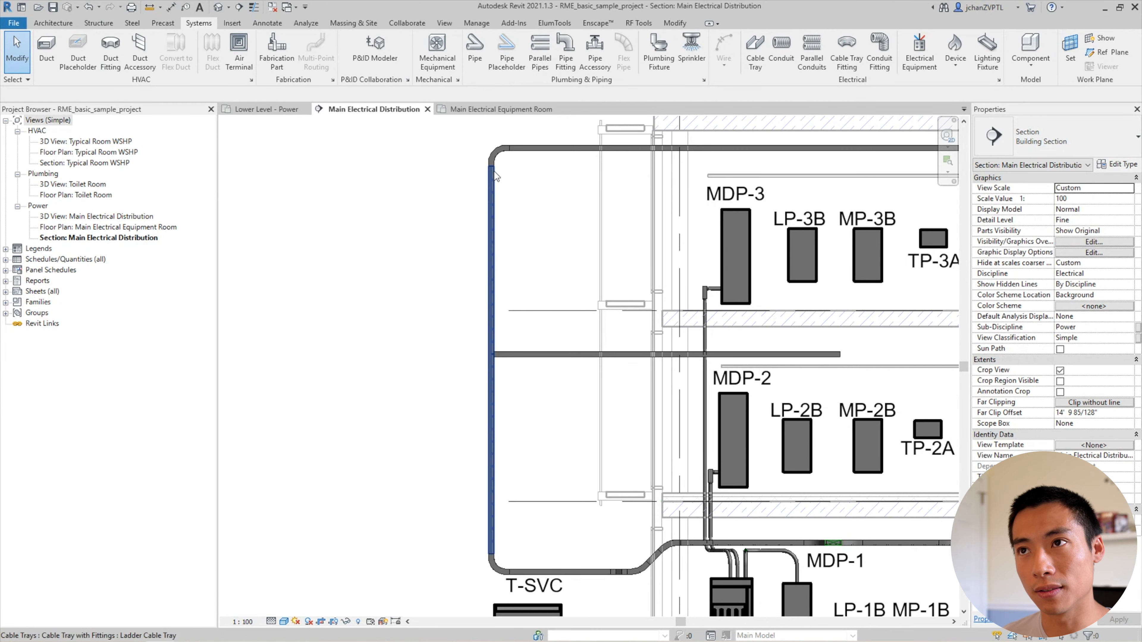
{"action": "left_click", "coordinate": [499, 153]}
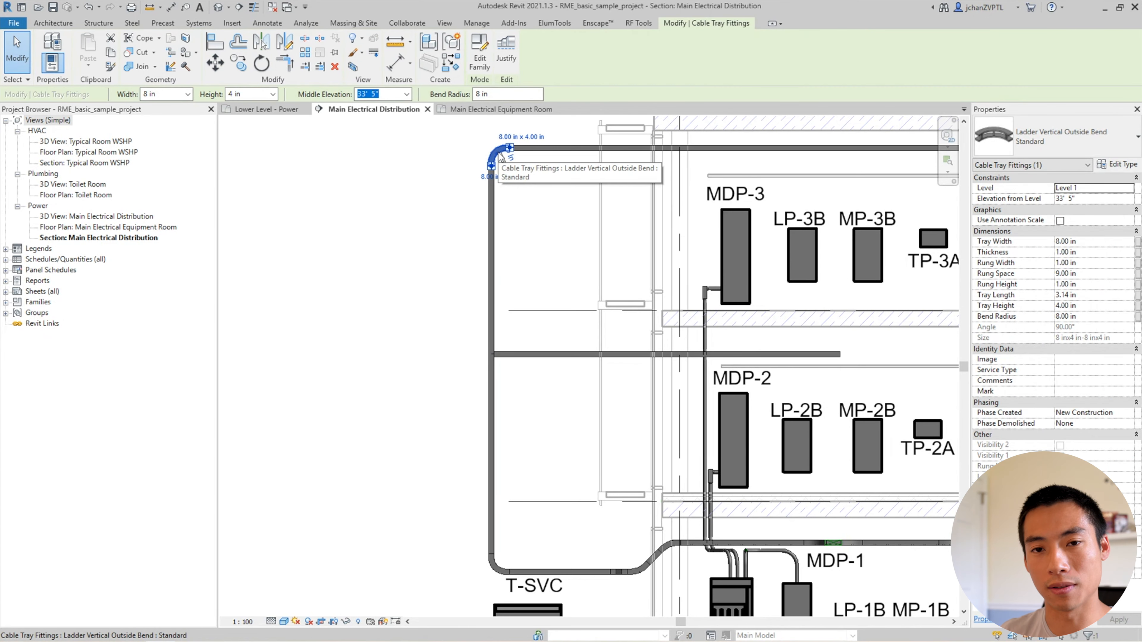
{"action": "key", "text": "Escape"}
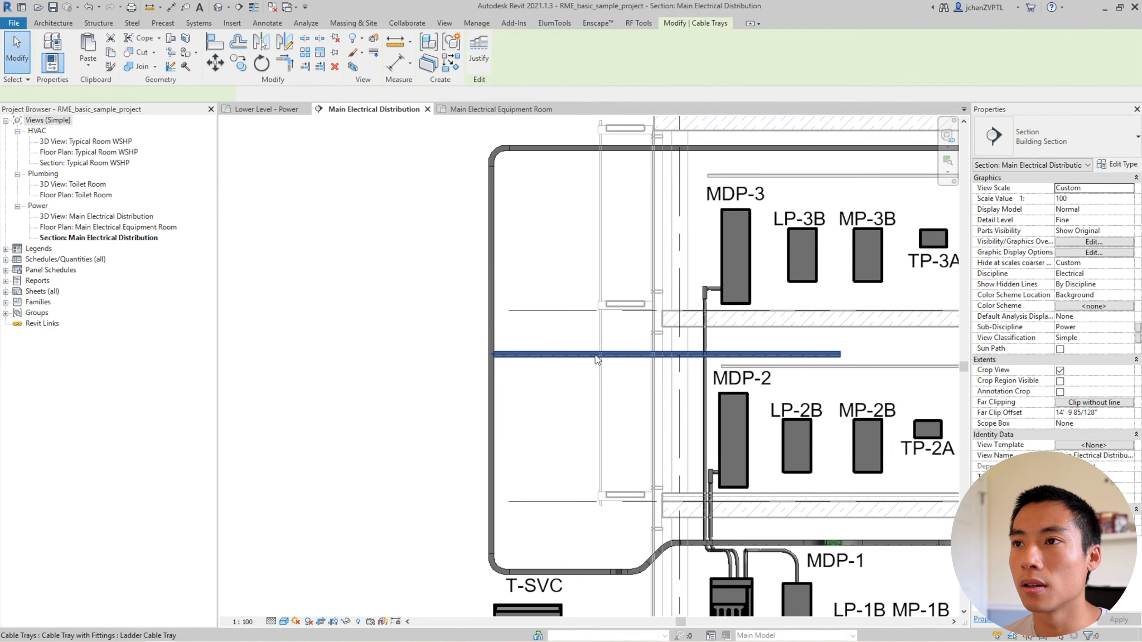
Step: Draw a 2' vertical cable tray drop from the free end of the second-floor branch tray
{"action": "left_click", "coordinate": [595, 355]}
{"action": "key", "text": "c"}
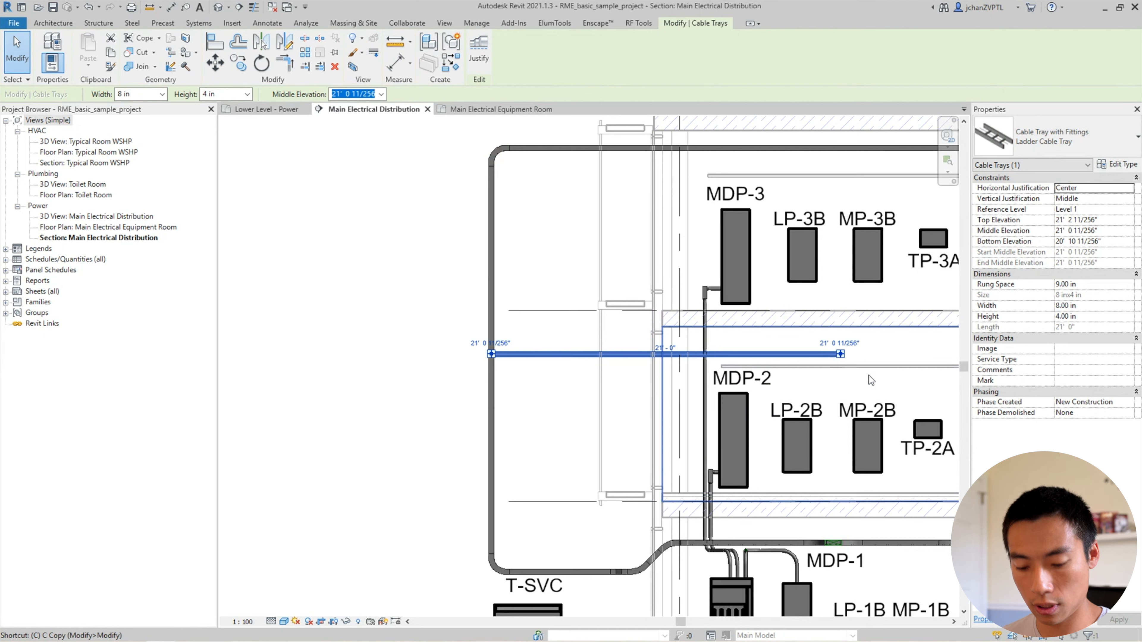
{"action": "key", "text": "s"}
{"action": "middle_click_drag", "start_coordinate": [885, 369], "coordinate": [757, 369]}
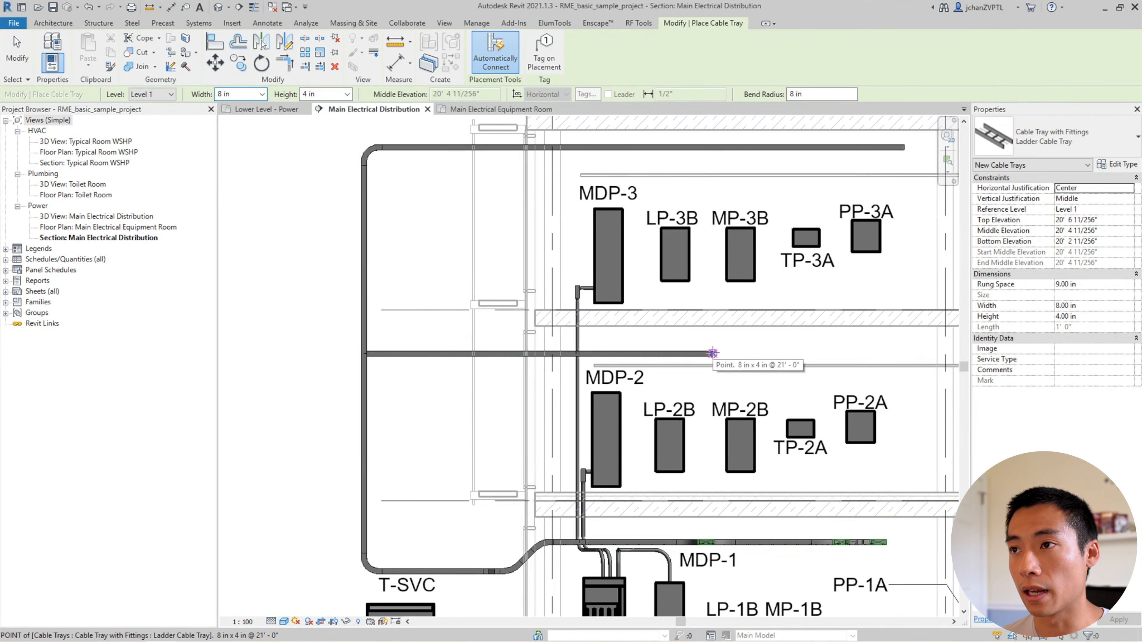
{"action": "left_click", "coordinate": [713, 353]}
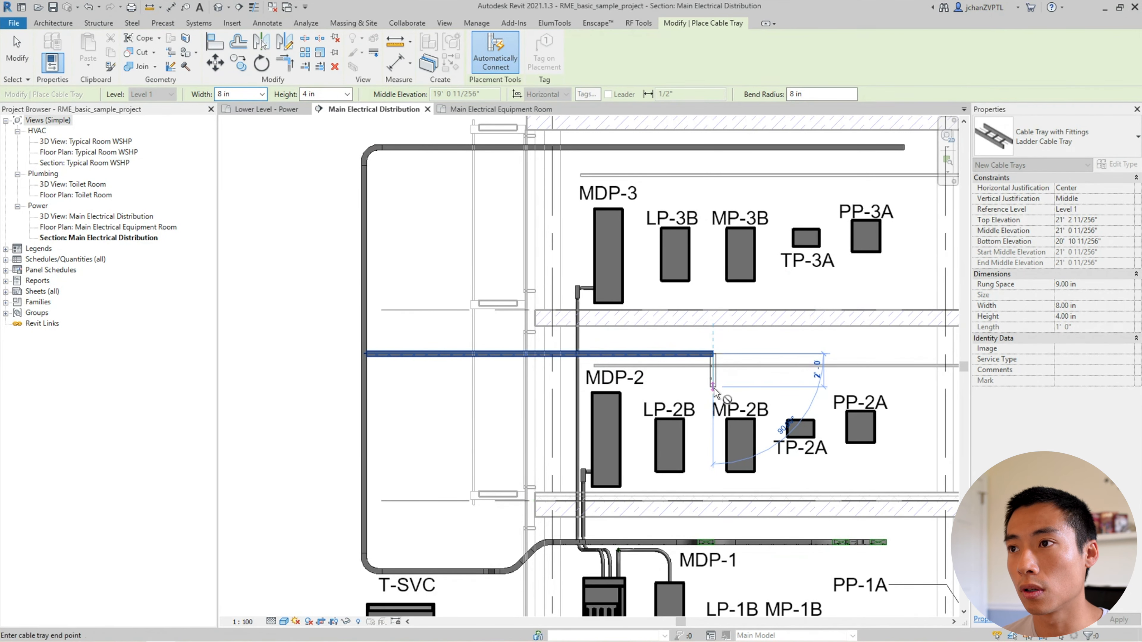
{"action": "left_click", "coordinate": [713, 387]}
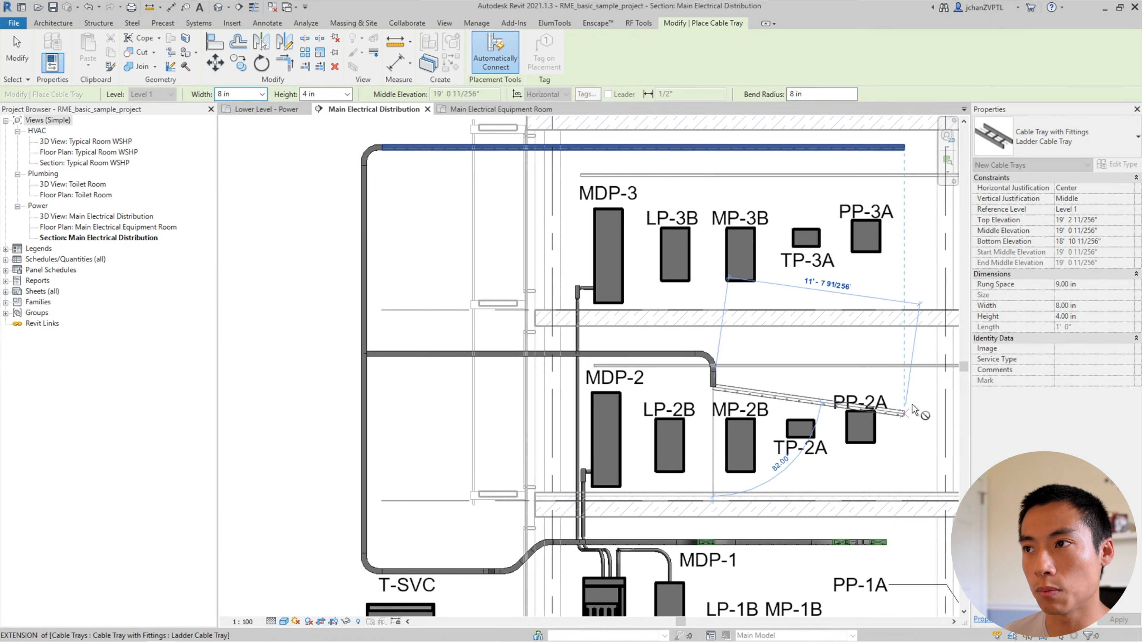
{"action": "key", "text": "Escape"}
{"action": "key", "text": "Escape"}
Step: Extend the lower end of the vertical drop above MP-2B downward to about 17' 11"
{"action": "scroll", "coordinate": [716, 378], "scroll_direction": "up", "scroll_amount": 5}
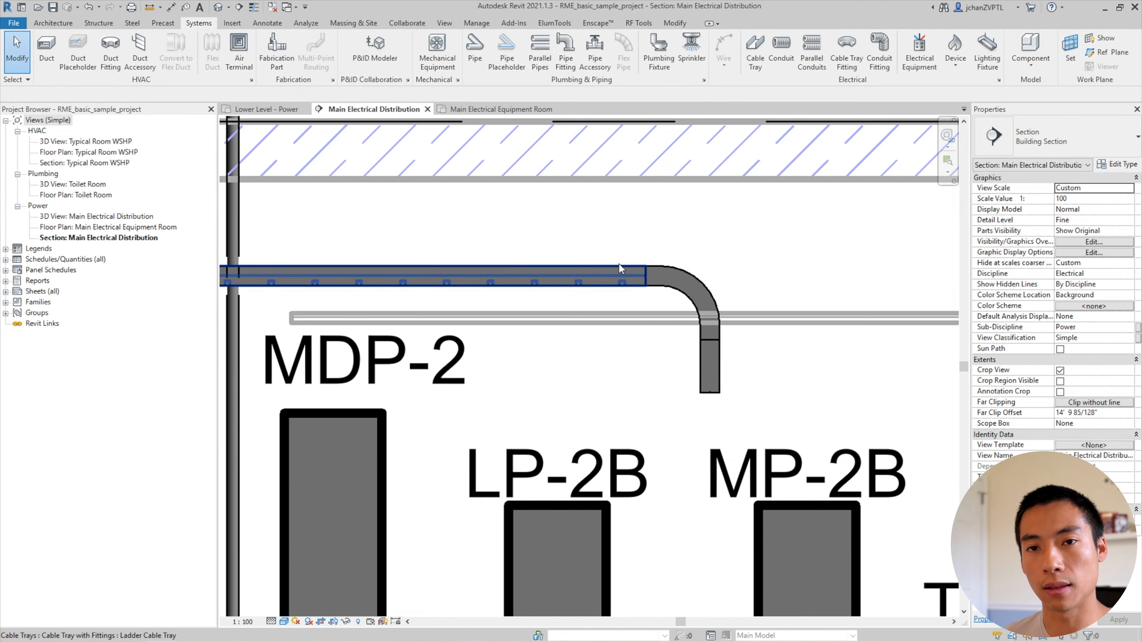
{"action": "middle_click_drag", "start_coordinate": [771, 378], "coordinate": [574, 332]}
{"action": "left_click", "coordinate": [522, 327]}
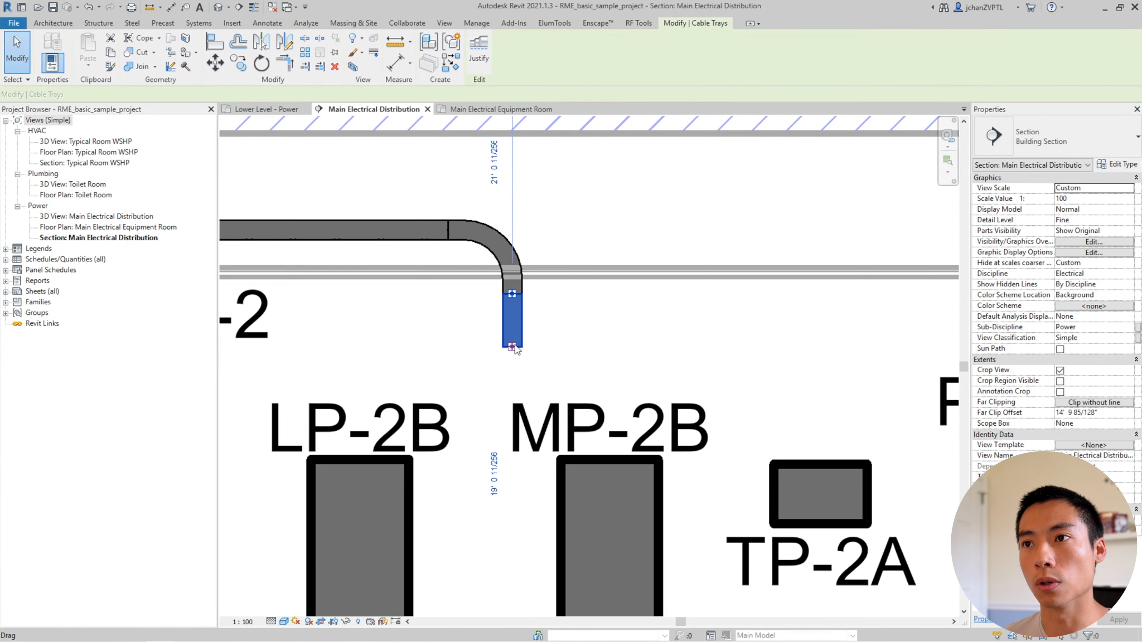
{"action": "left_click_drag", "start_coordinate": [512, 347], "coordinate": [512, 410]}
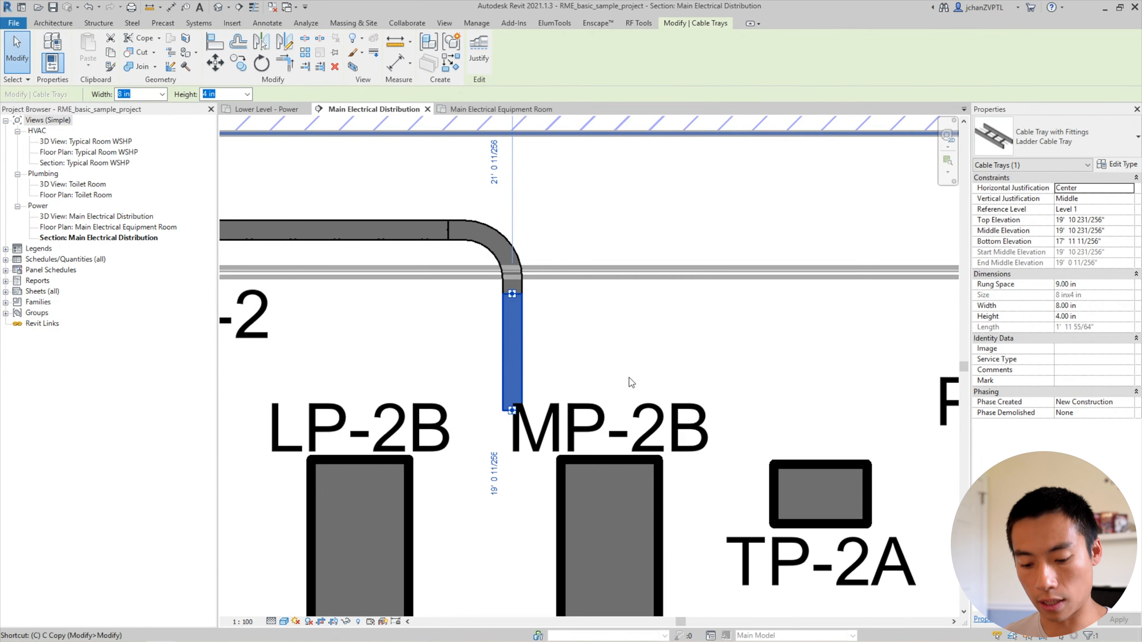
Step: Draw a horizontal cable tray about 5' 10" long from the bottom of the drop, over TP-2A toward PP-2A
{"action": "key", "text": "c"}
{"action": "key", "text": "t"}
{"action": "left_click", "coordinate": [512, 410]}
{"action": "left_click", "coordinate": [916, 409]}
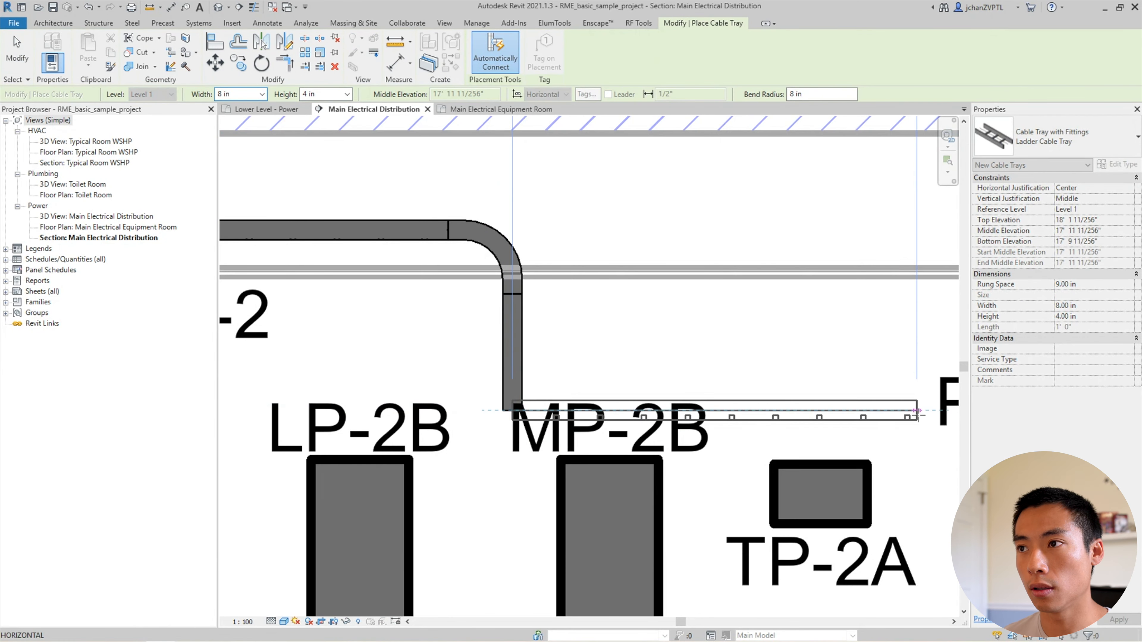
{"action": "key", "text": "Escape"}
{"action": "key", "text": "Escape"}
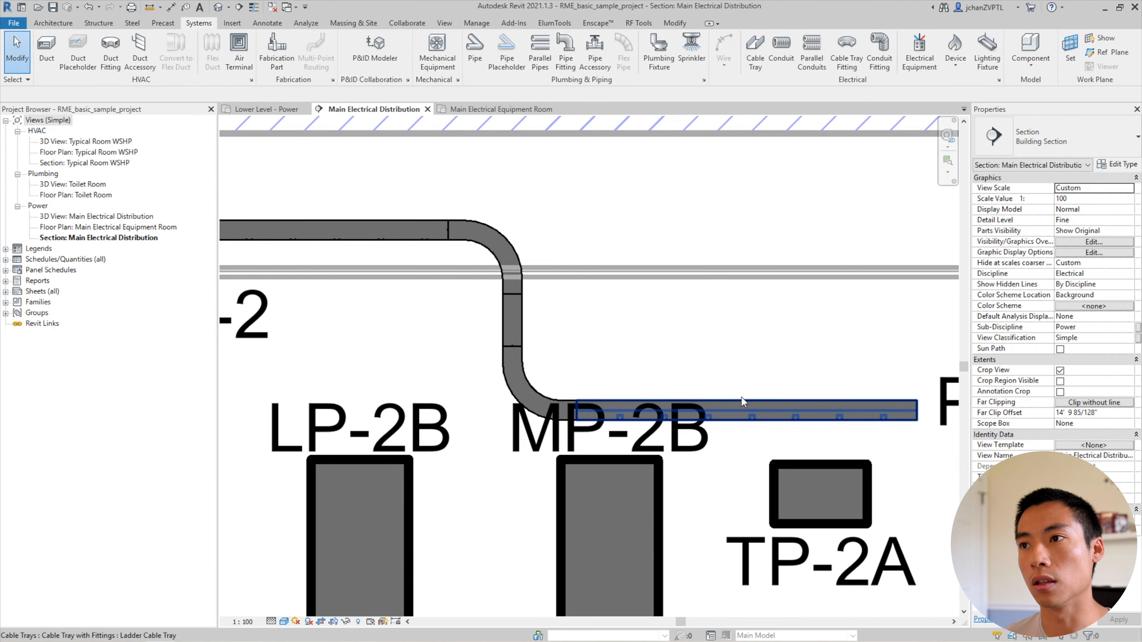
Step: Move the horizontal tray above TP-2A upward to a middle elevation of about 18' 9"
{"action": "left_click_drag", "start_coordinate": [739, 400], "coordinate": [735, 355]}
{"action": "left_click_drag", "start_coordinate": [735, 353], "coordinate": [735, 353]}
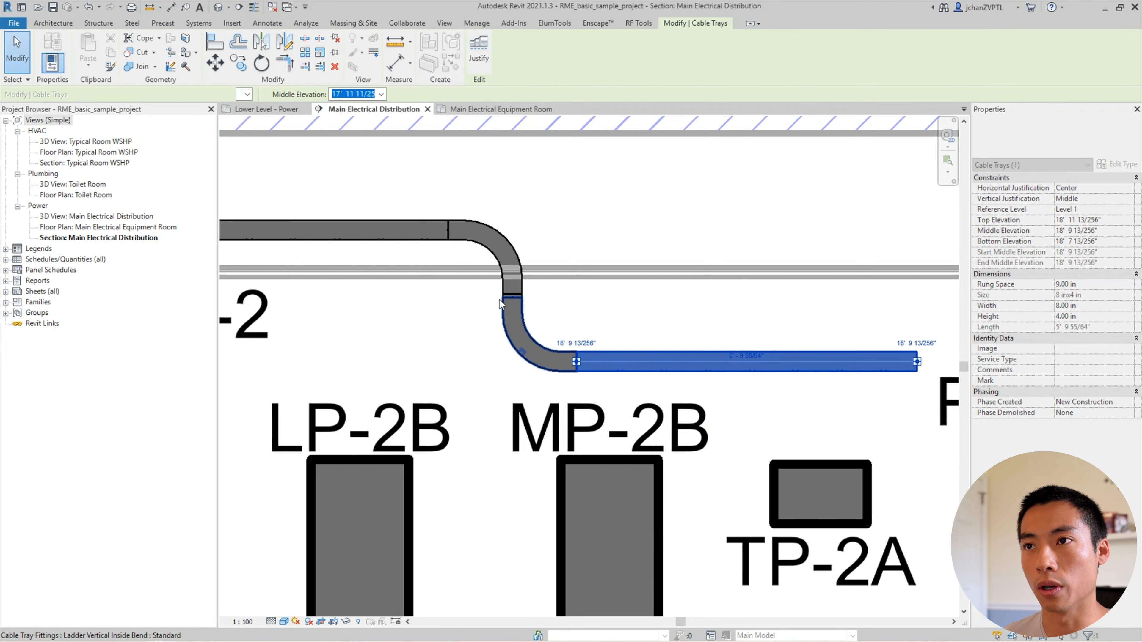
{"action": "key", "text": "Escape"}
{"action": "left_click", "coordinate": [632, 363]}
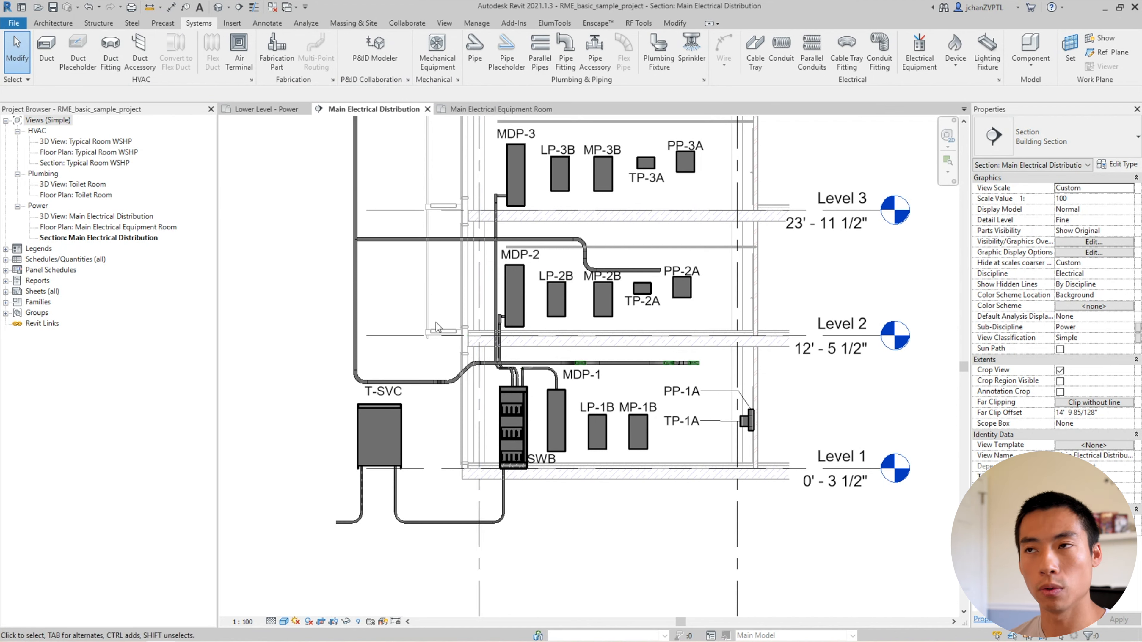
Step: Set the reference level of the horizontal tray above TP-2A to Level 2 and its bottom elevation to 6' 0"
{"action": "left_click", "coordinate": [636, 273]}
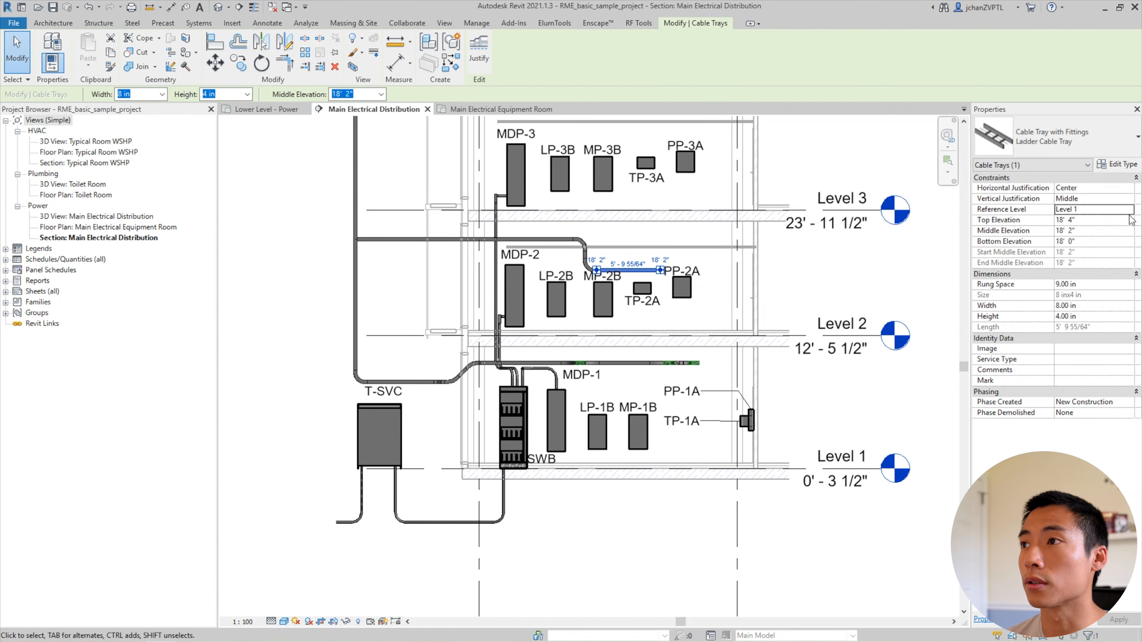
{"action": "left_click", "coordinate": [1126, 211]}
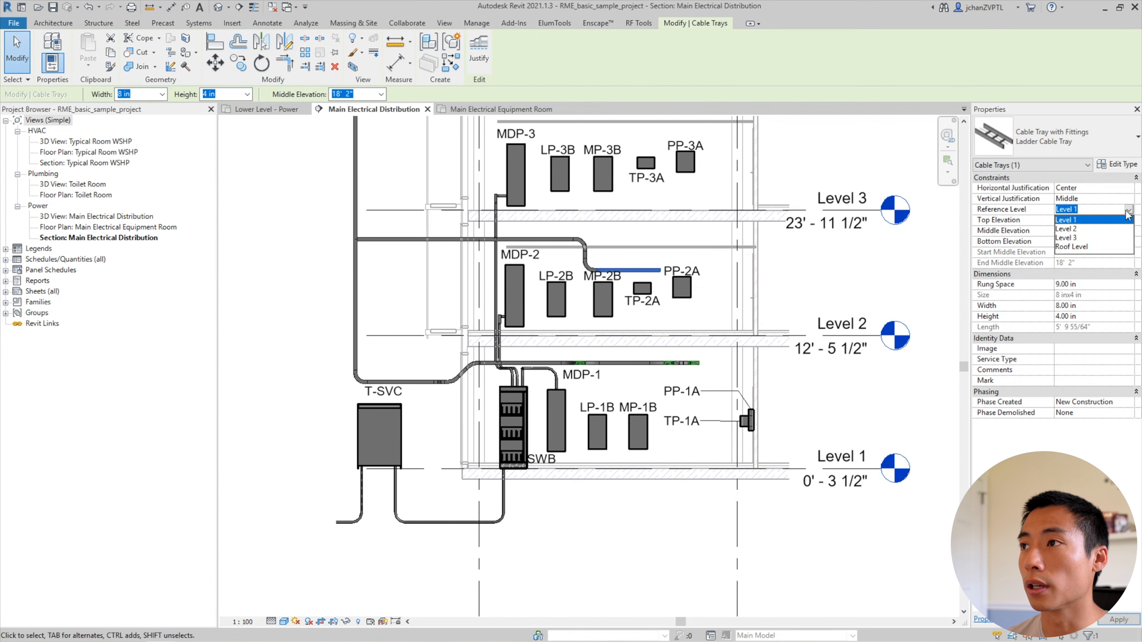
{"action": "left_click", "coordinate": [1066, 229]}
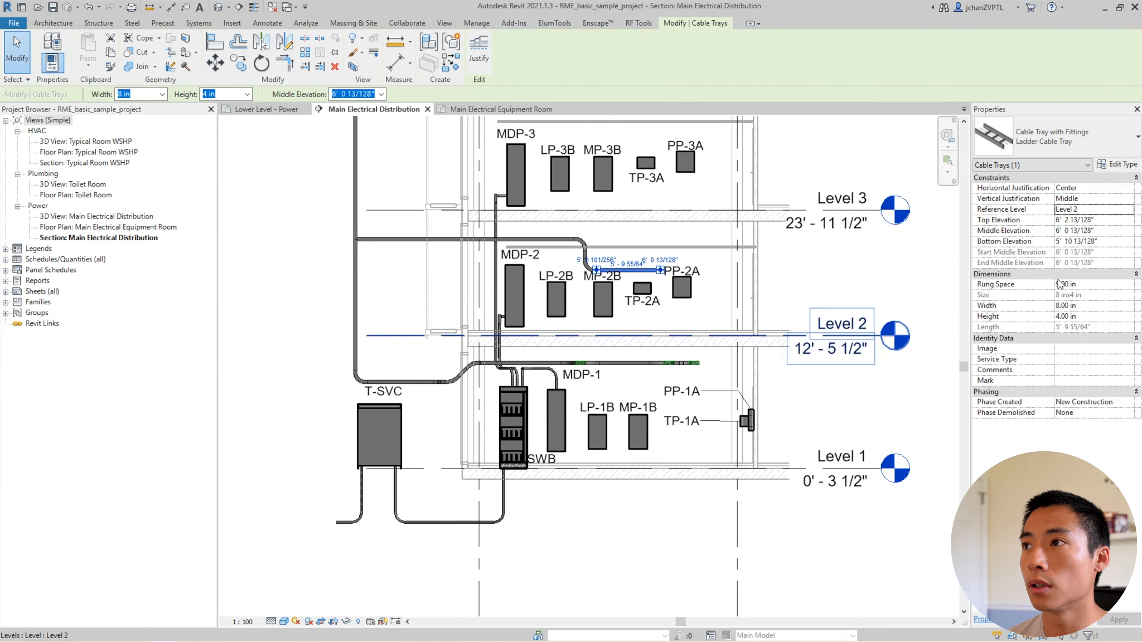
{"action": "left_click", "coordinate": [1115, 244]}
{"action": "type", "text": "6"}
{"action": "key", "text": "Return"}
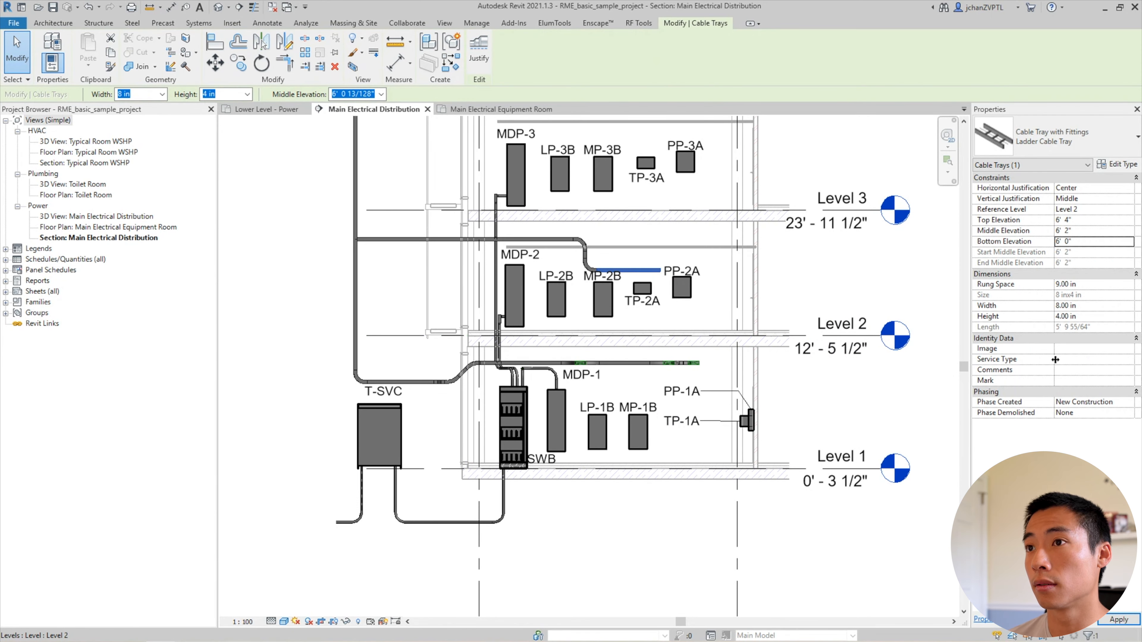
{"action": "left_click", "coordinate": [665, 301]}
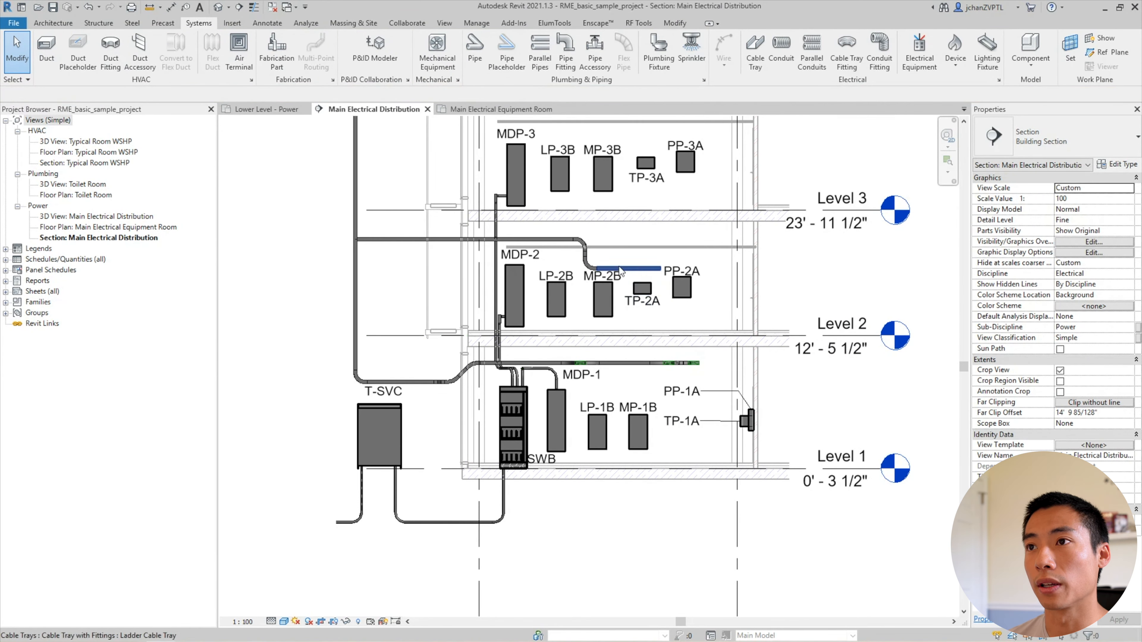
Step: Check the reference level and elevations of the lower and upper horizontal trays in the Level 2 branch
{"action": "scroll", "coordinate": [616, 268], "scroll_direction": "up", "scroll_amount": 3}
{"action": "left_click", "coordinate": [641, 268]}
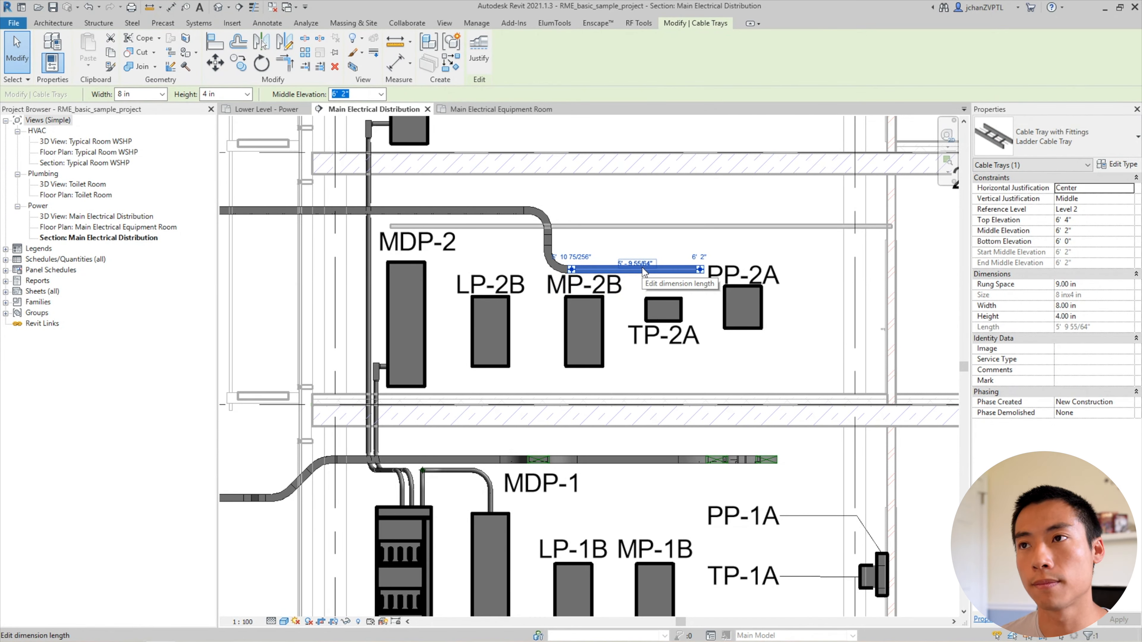
{"action": "key", "text": "Escape"}
{"action": "left_click", "coordinate": [463, 211]}
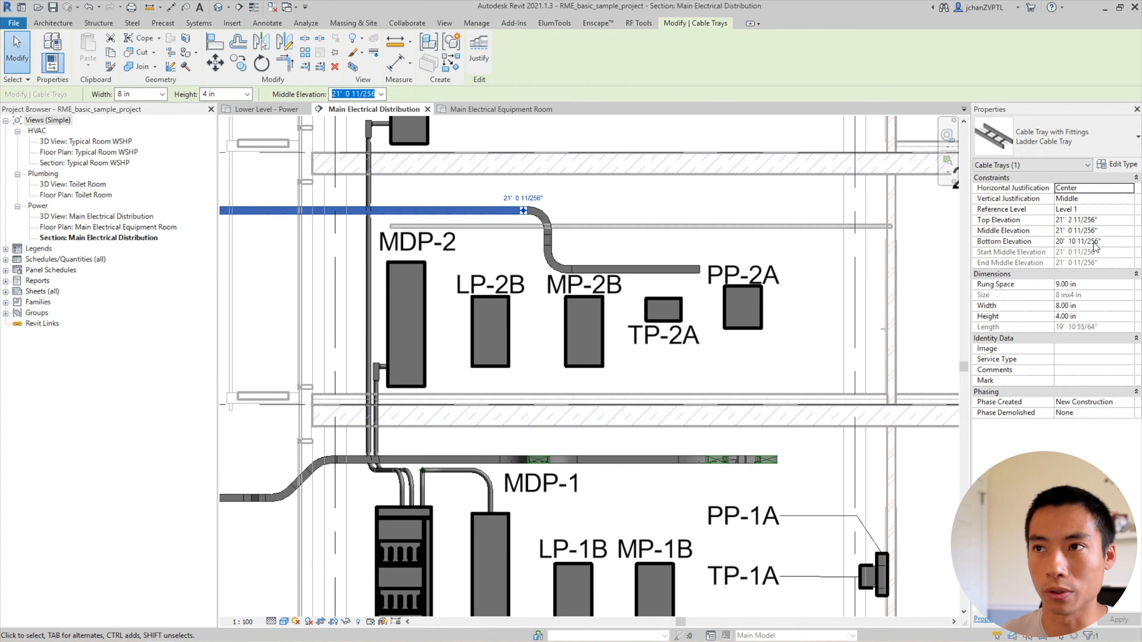
{"action": "key", "text": "Escape"}
{"action": "scroll", "coordinate": [454, 225], "scroll_direction": "down", "scroll_amount": 1}
{"action": "middle_click_drag", "start_coordinate": [454, 224], "coordinate": [694, 233]}
{"action": "key", "text": "Tab"}
{"action": "key", "text": "Tab"}
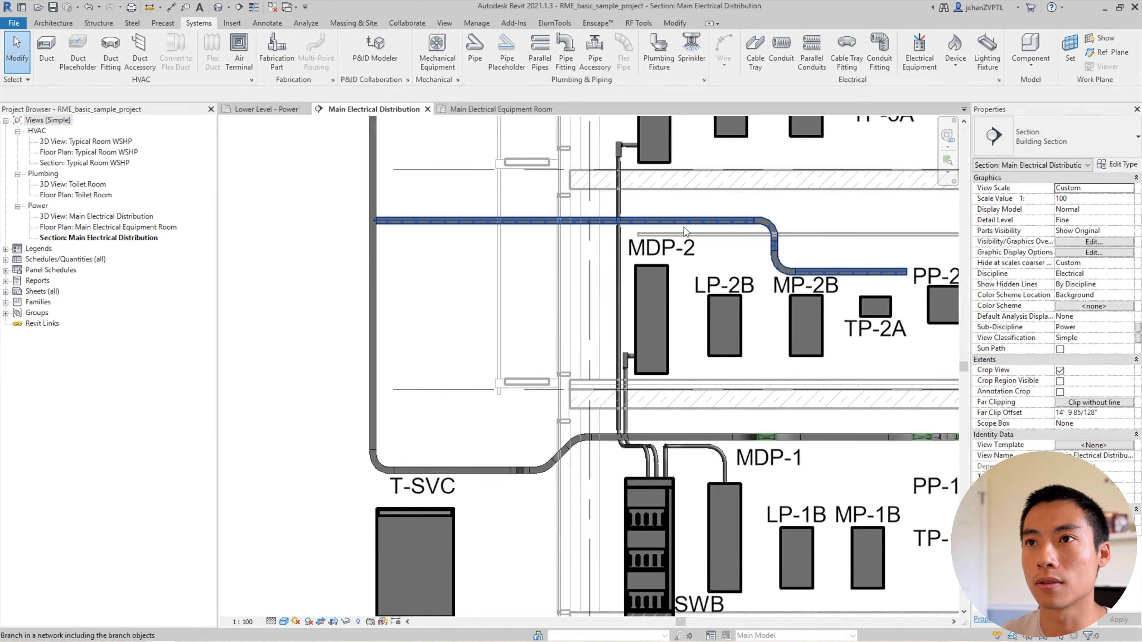
{"action": "left_click", "coordinate": [683, 226]}
{"action": "key", "text": "Escape"}
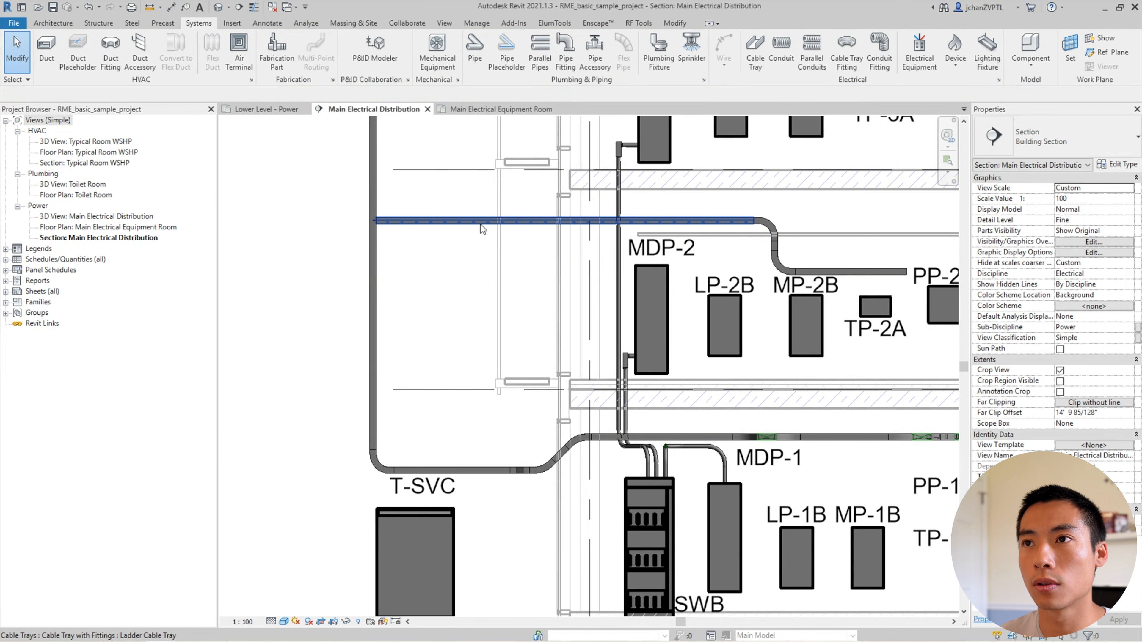
{"action": "key", "text": "Tab"}
{"action": "left_click", "coordinate": [480, 223]}
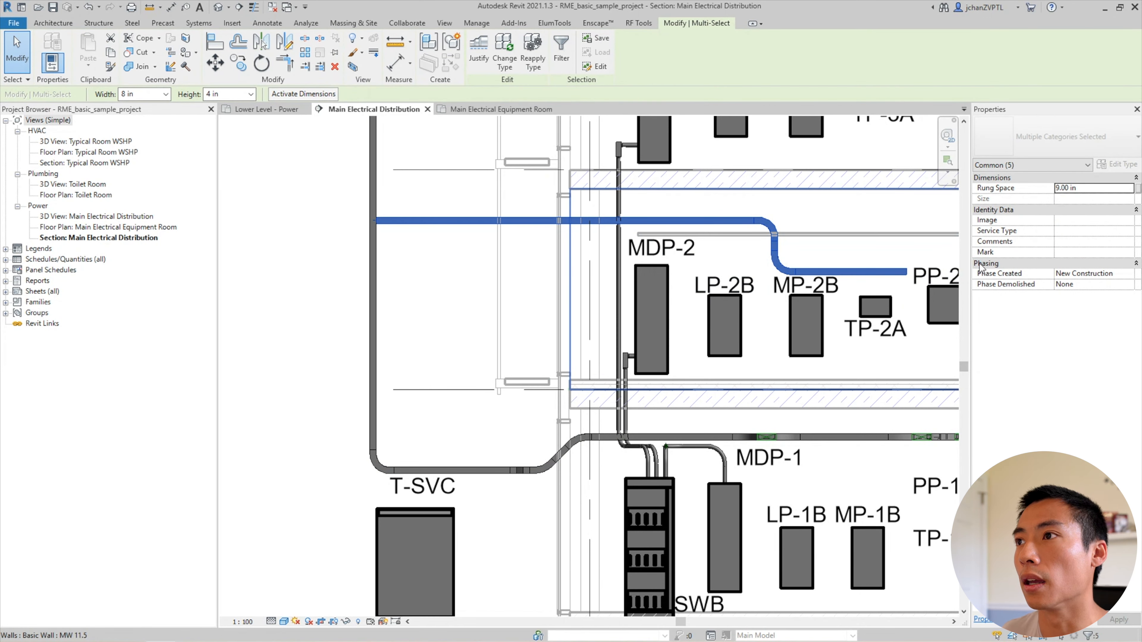
{"action": "key", "text": "Escape"}
{"action": "left_click", "coordinate": [789, 266]}
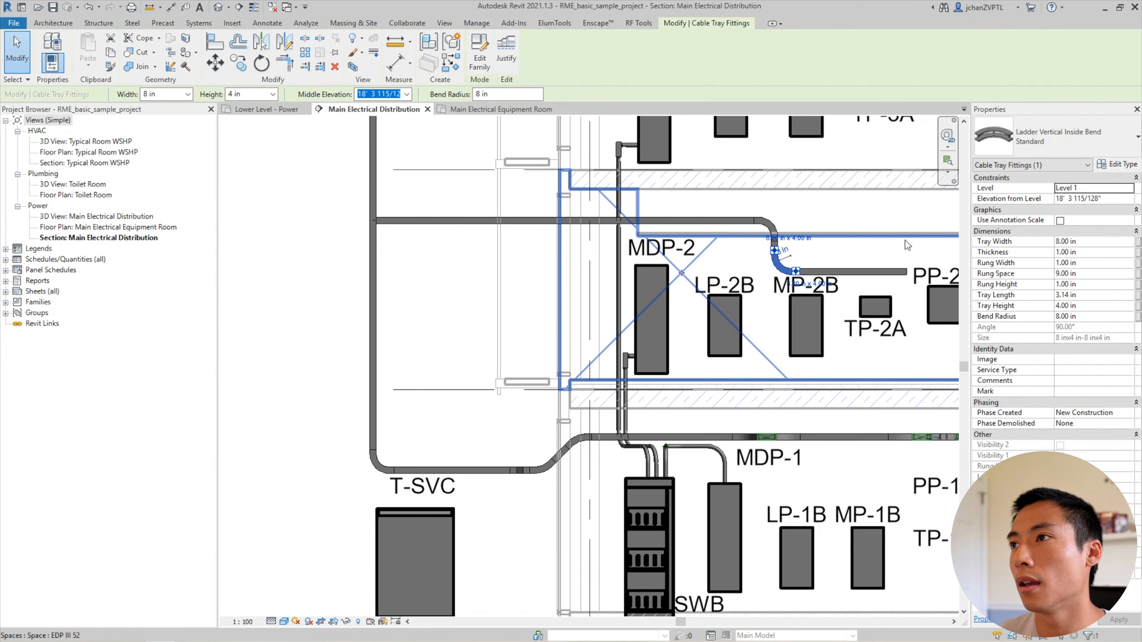
{"action": "middle_click_drag", "start_coordinate": [823, 243], "coordinate": [715, 241]}
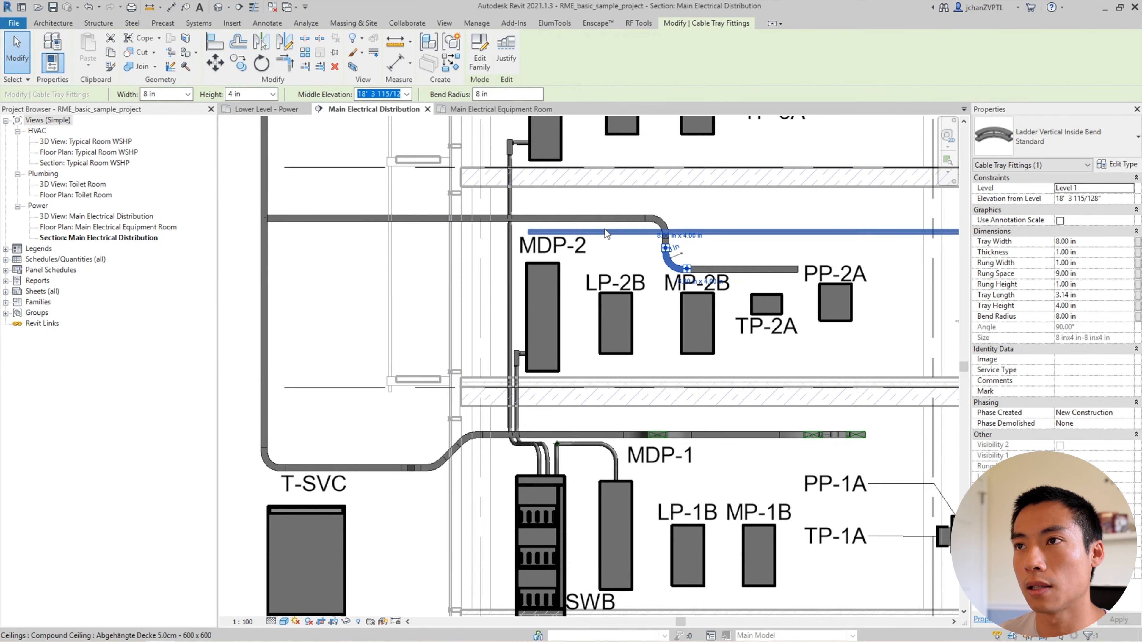
{"action": "key", "text": "Escape"}
Step: Set the reference level of the upper, vertical and lower tray segments in the branch over MP-2B to Level 2
{"action": "left_click", "coordinate": [591, 220]}
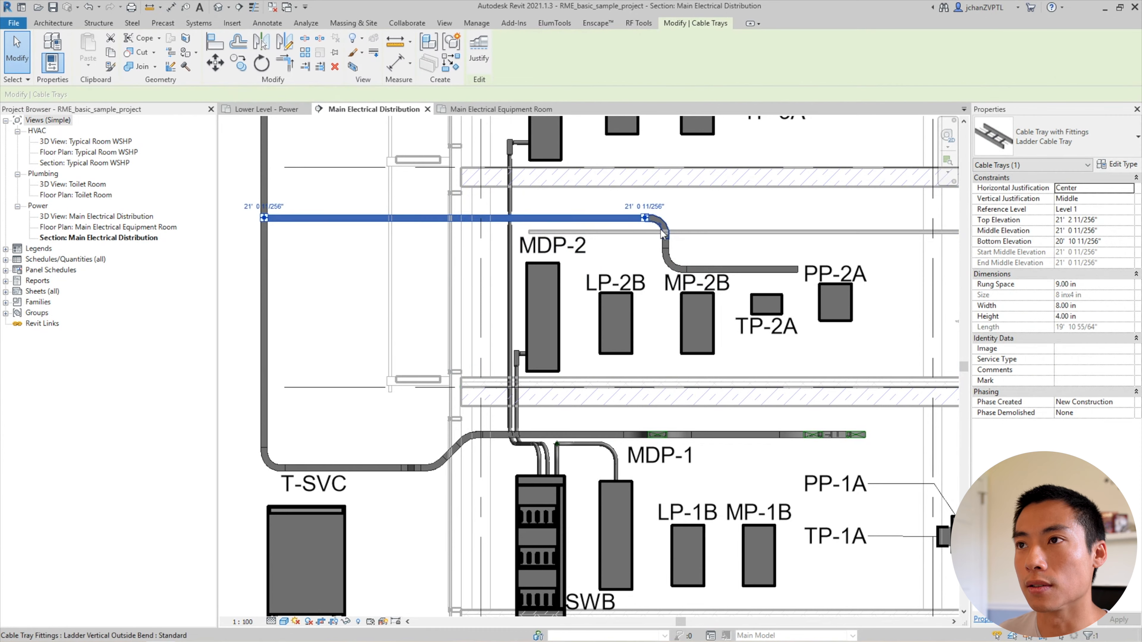
{"action": "scroll", "coordinate": [656, 234], "scroll_direction": "up", "scroll_amount": 6}
{"action": "left_click", "coordinate": [679, 270], "text": "ctrl"}
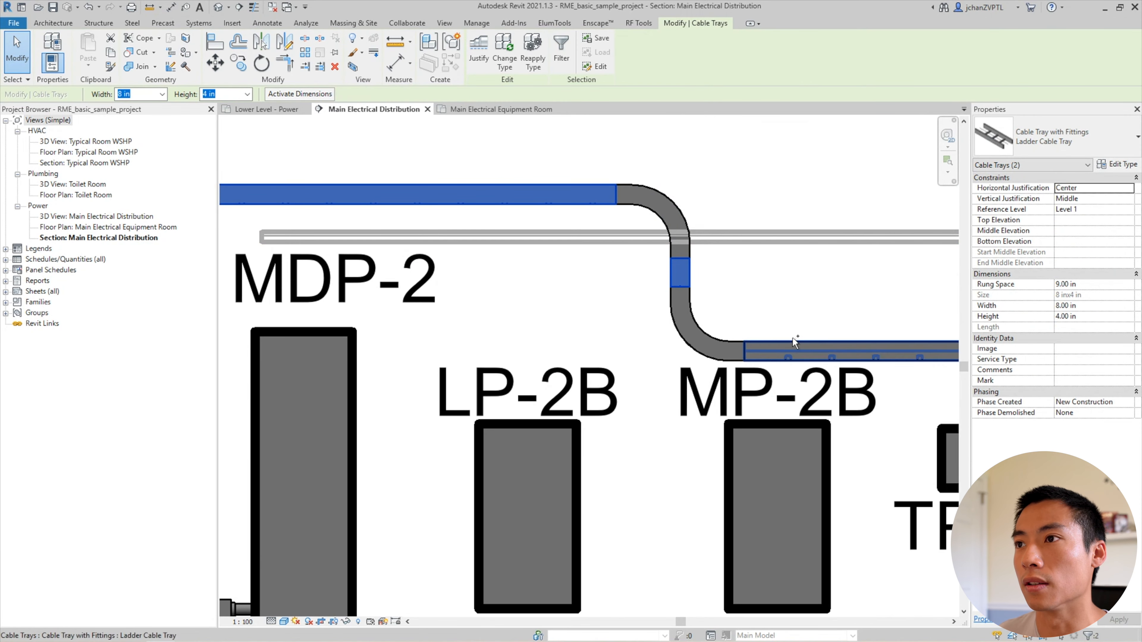
{"action": "left_click", "coordinate": [791, 345], "text": "ctrl"}
{"action": "middle_click_drag", "start_coordinate": [806, 318], "coordinate": [696, 323]}
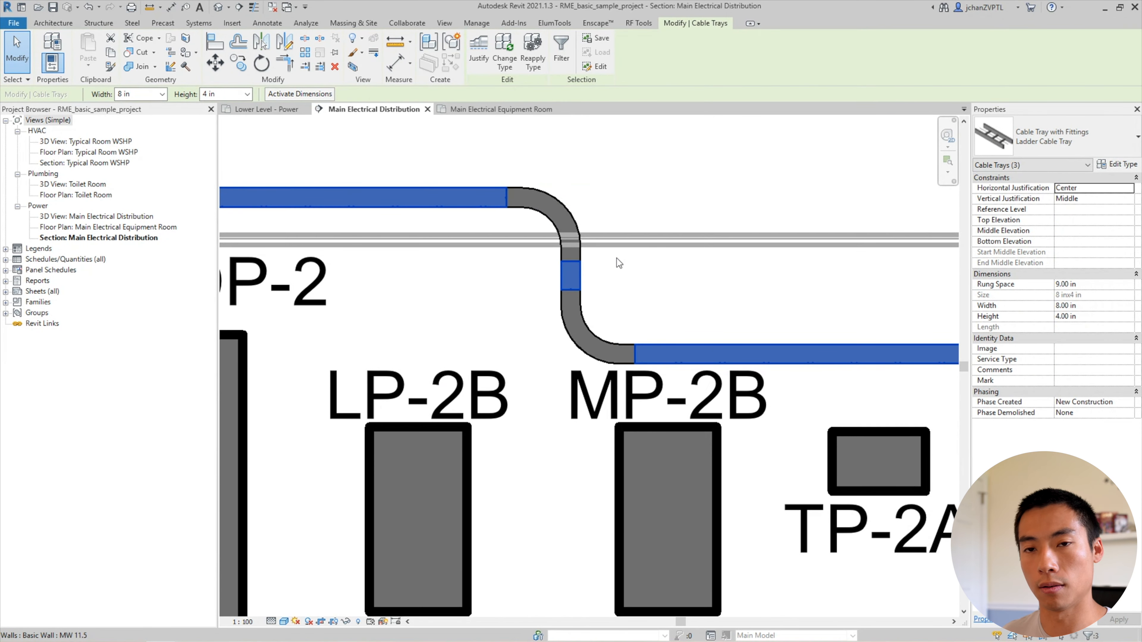
{"action": "left_click", "coordinate": [1128, 215]}
{"action": "left_click", "coordinate": [1079, 230]}
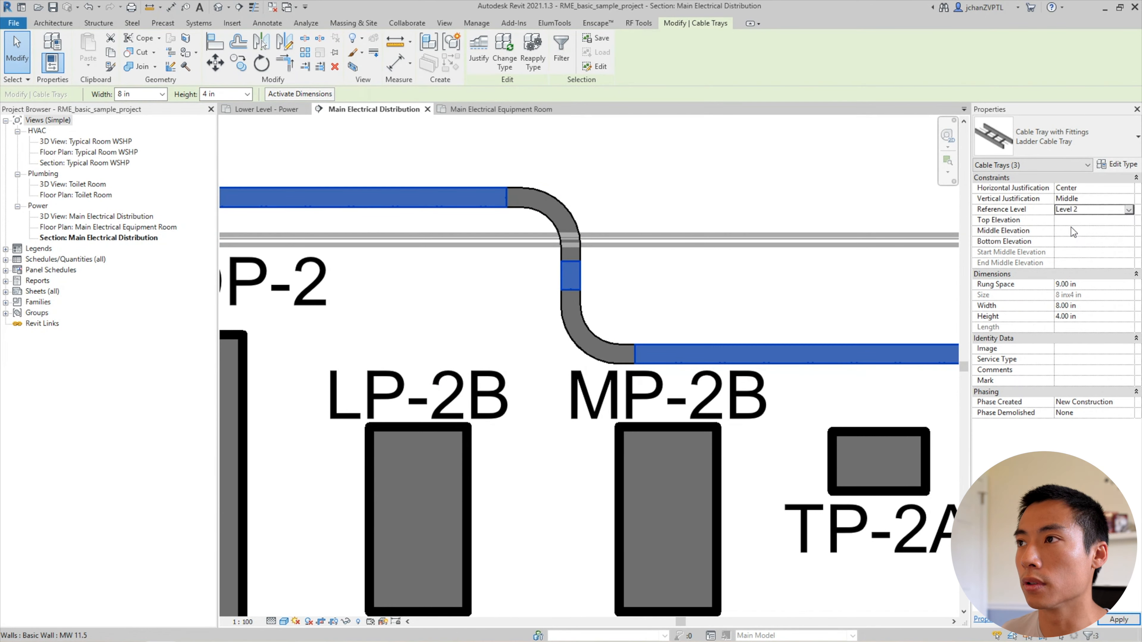
Step: Assign both vertical bends of the branch over MP-2B to Level 2 and check the upper horizontal tray's elevations
{"action": "left_click", "coordinate": [579, 321]}
{"action": "left_click", "coordinate": [576, 221], "text": "ctrl"}
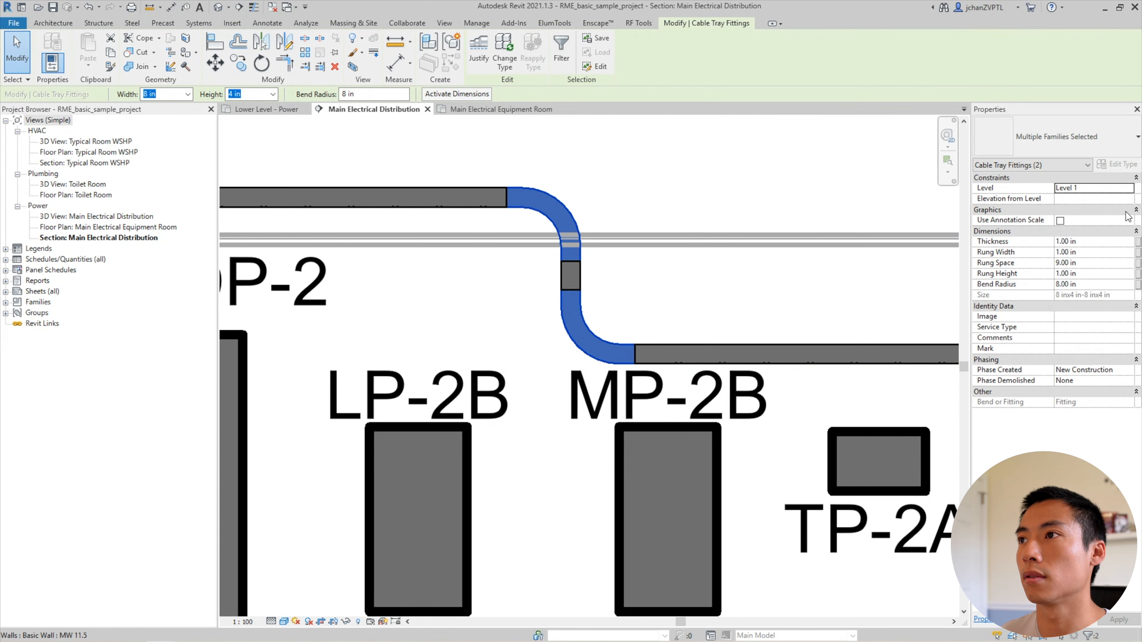
{"action": "left_click", "coordinate": [1129, 190]}
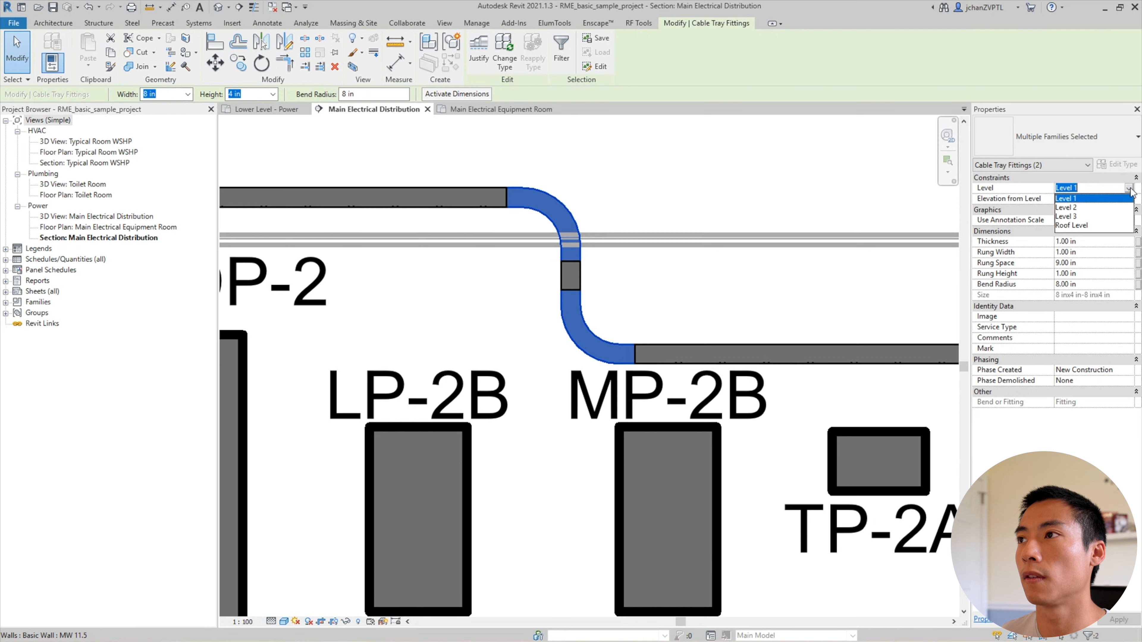
{"action": "left_click", "coordinate": [1083, 208]}
{"action": "scroll", "coordinate": [717, 328], "scroll_direction": "down", "scroll_amount": 3}
{"action": "key", "text": "Escape"}
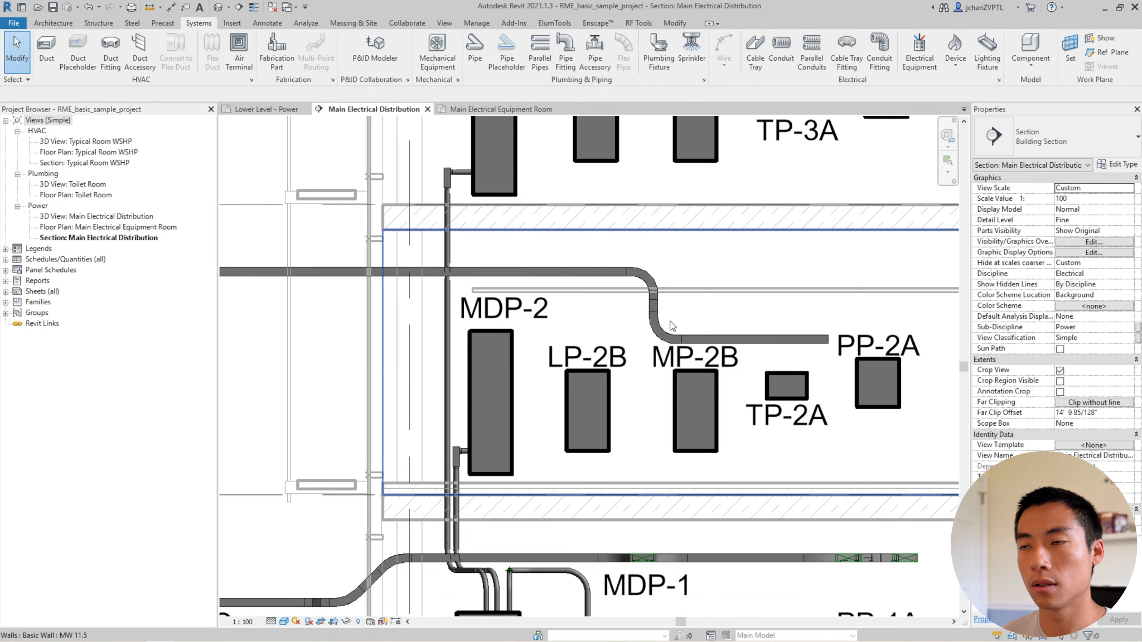
{"action": "left_click", "coordinate": [592, 271]}
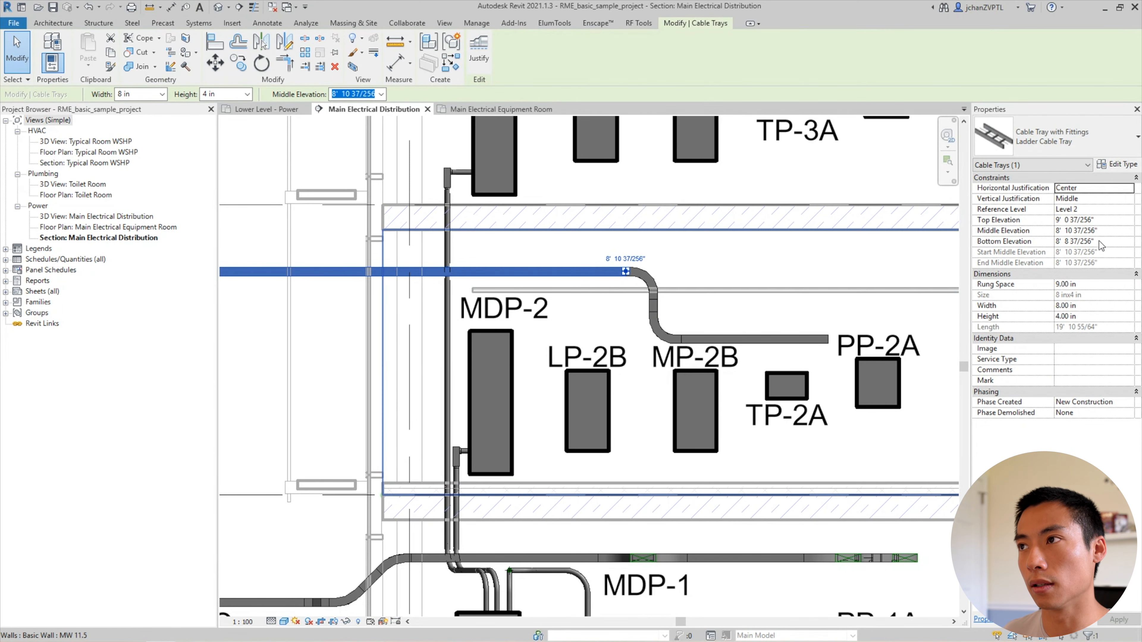
{"action": "key", "text": "Escape"}
Step: Select the entire connected cable tray network and isolate it in a 3D view with a selection box
{"action": "scroll", "coordinate": [491, 416], "scroll_direction": "down", "scroll_amount": 3}
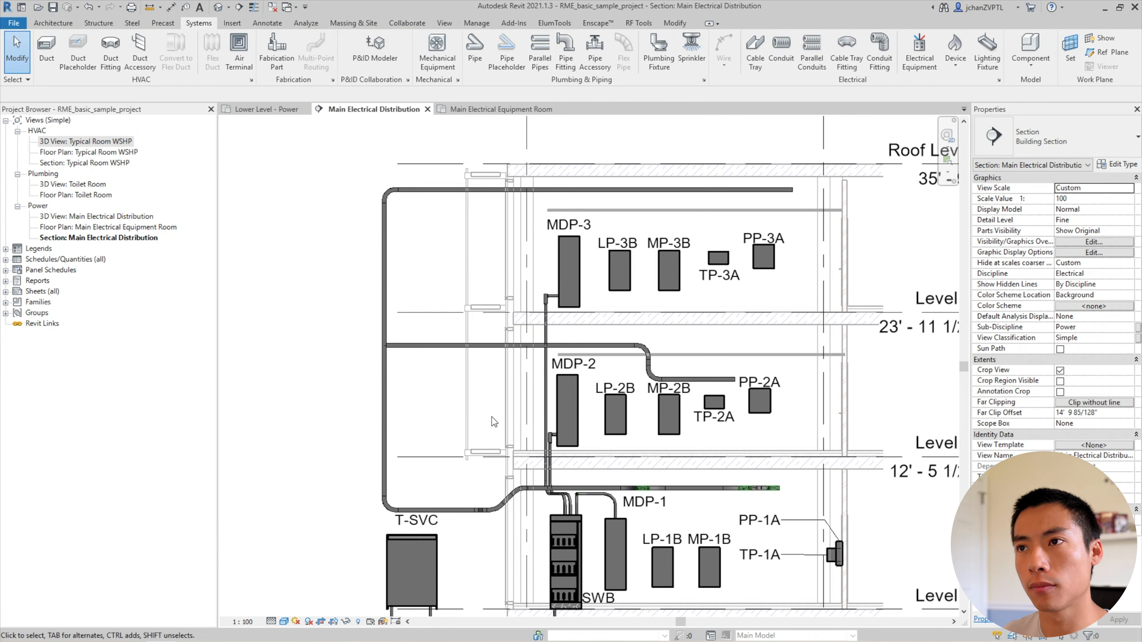
{"action": "key", "text": "Tab"}
{"action": "left_click", "coordinate": [465, 350]}
{"action": "key", "text": "Escape"}
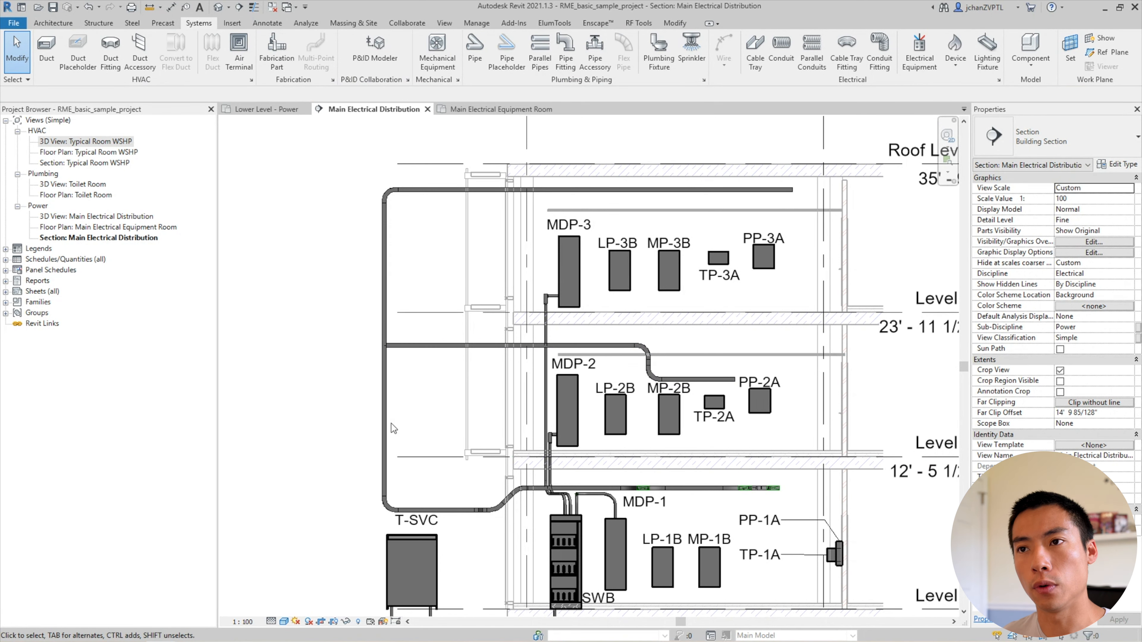
{"action": "key", "text": "Tab"}
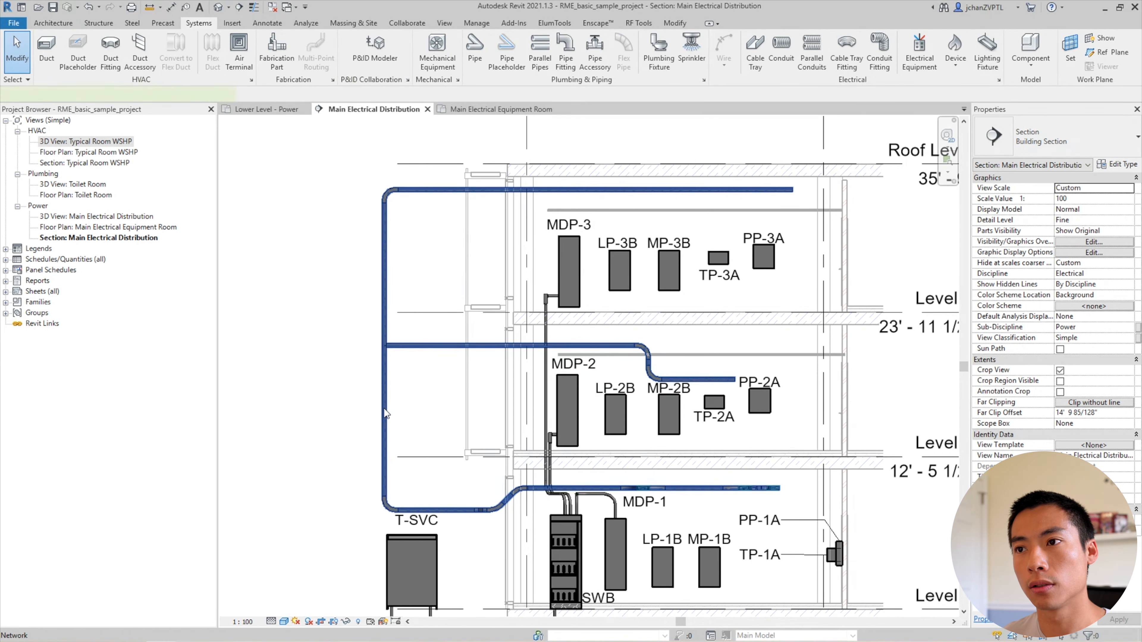
{"action": "left_click", "coordinate": [386, 412]}
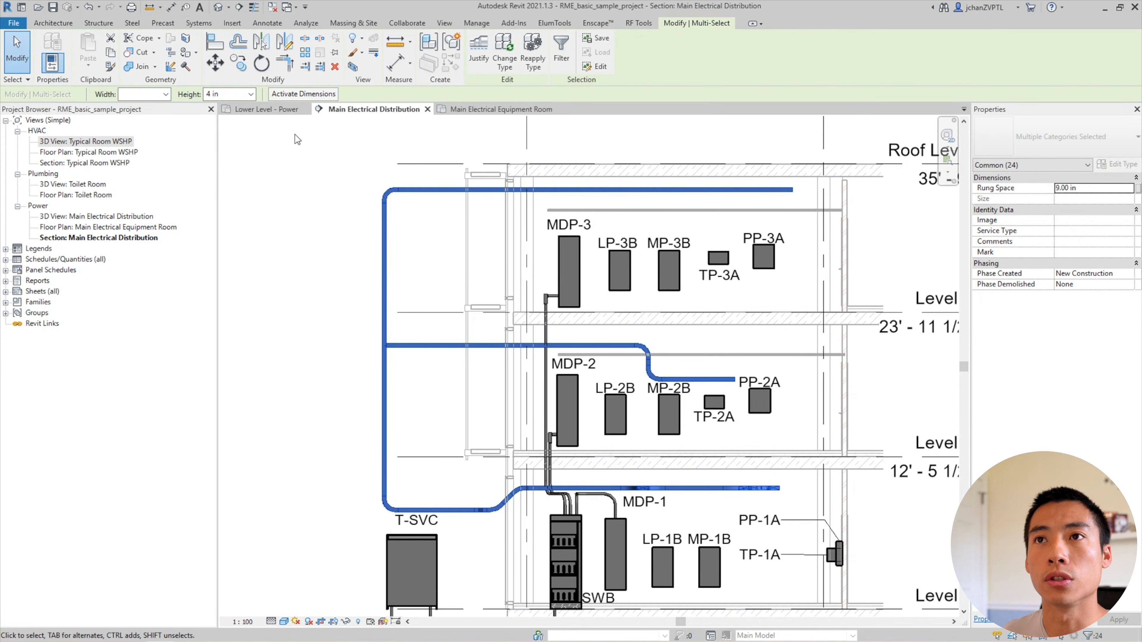
{"action": "left_click", "coordinate": [349, 67]}
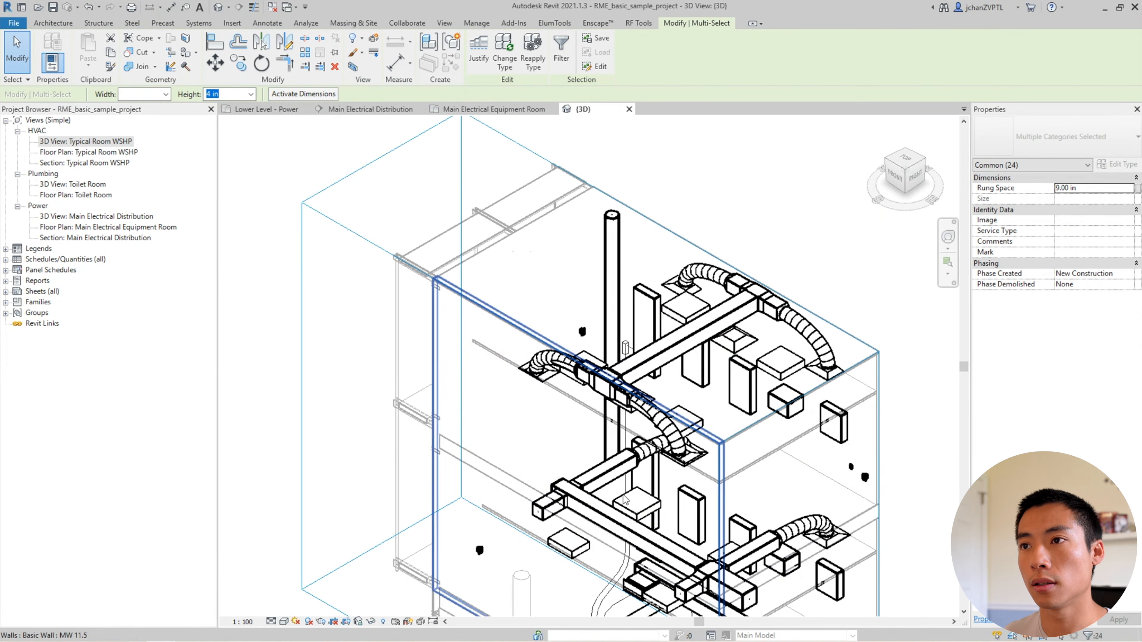
{"action": "middle_click_drag", "start_coordinate": [625, 500], "coordinate": [414, 345], "text": "shift"}
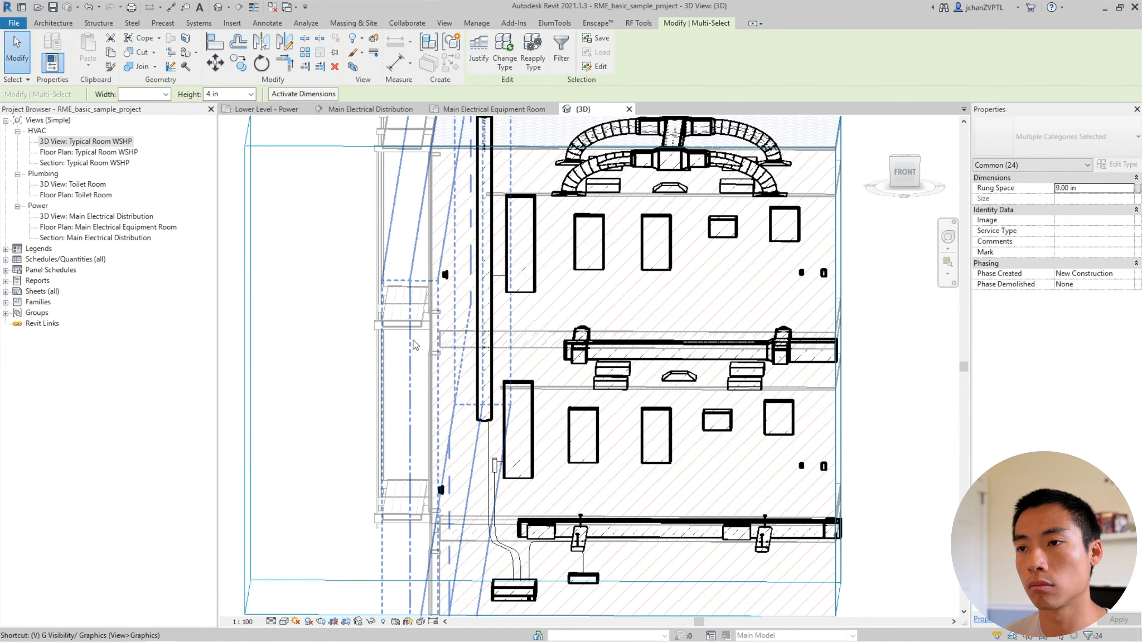
Step: Turn on the visibility of Cable Trays and Cable Tray Fittings in the 3D view
{"action": "key", "text": "g"}
{"action": "left_click", "coordinate": [382, 380]}
{"action": "left_click", "coordinate": [372, 392]}
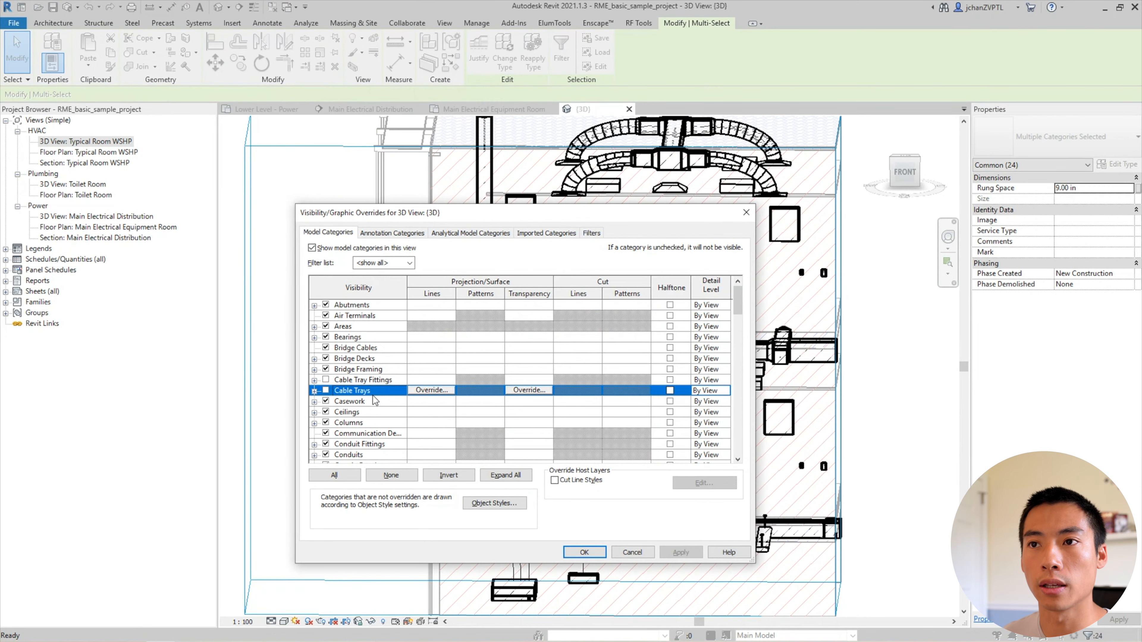
{"action": "key", "text": "space"}
{"action": "key", "text": "Up"}
{"action": "left_click", "coordinate": [565, 554]}
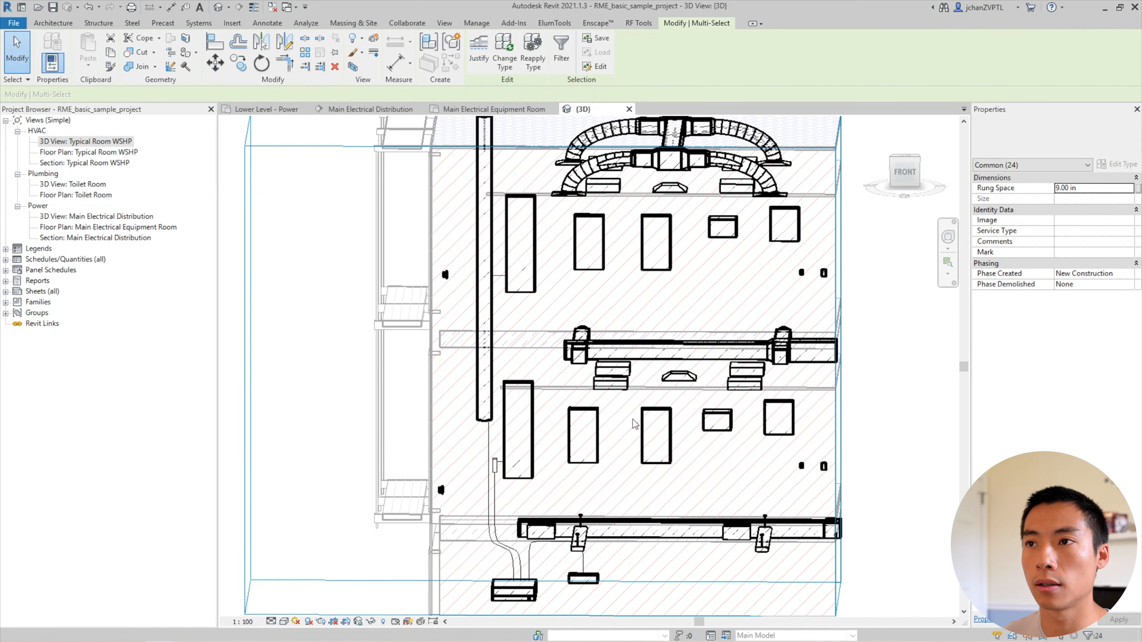
Step: Examine in 3D how the cable tray network runs past the ductwork, diffusers and panelboards on the upper floors
{"action": "key", "text": "Escape"}
{"action": "middle_click_drag", "start_coordinate": [598, 373], "coordinate": [471, 378], "text": "shift"}
{"action": "left_click", "coordinate": [427, 407]}
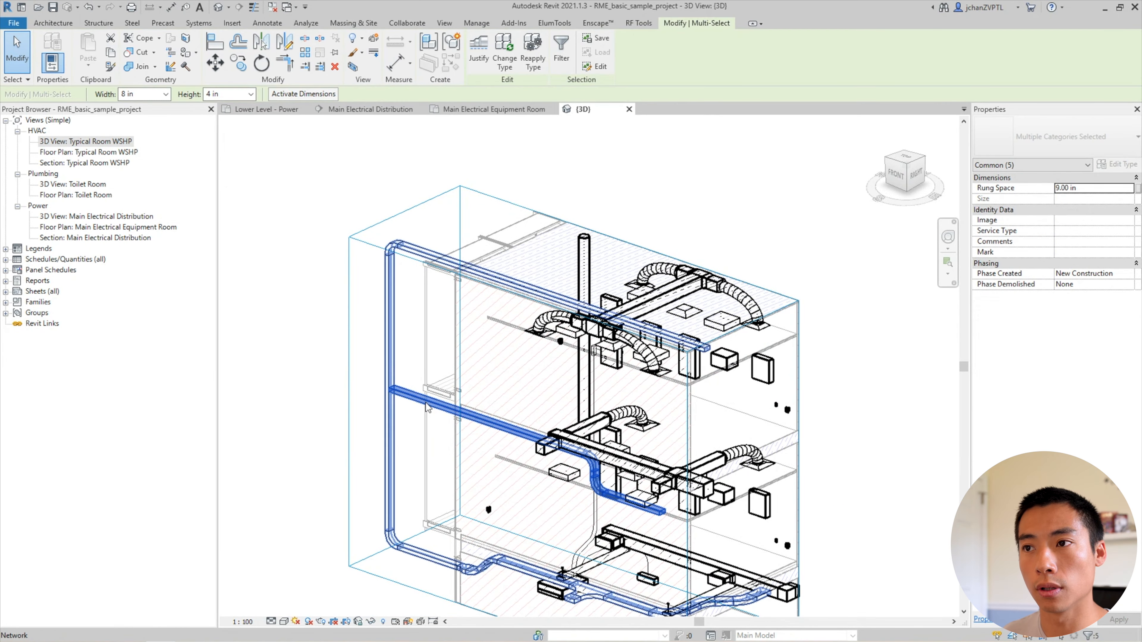
{"action": "middle_click_drag", "start_coordinate": [427, 407], "coordinate": [548, 350], "text": "shift"}
{"action": "scroll", "coordinate": [602, 317], "scroll_direction": "up", "scroll_amount": 4}
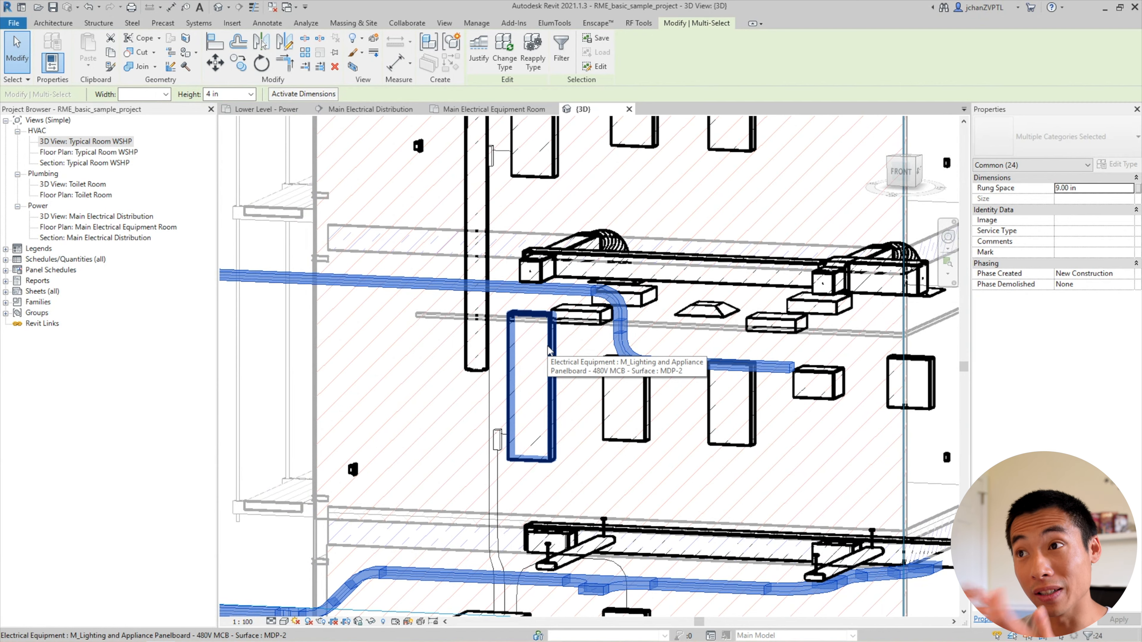
{"action": "middle_click_drag", "start_coordinate": [548, 350], "coordinate": [551, 315], "text": "shift"}
{"action": "scroll", "coordinate": [519, 268], "scroll_direction": "up", "scroll_amount": 4}
{"action": "middle_click_drag", "start_coordinate": [517, 281], "coordinate": [571, 243], "text": "shift"}
{"action": "scroll", "coordinate": [536, 261], "scroll_direction": "down", "scroll_amount": 3}
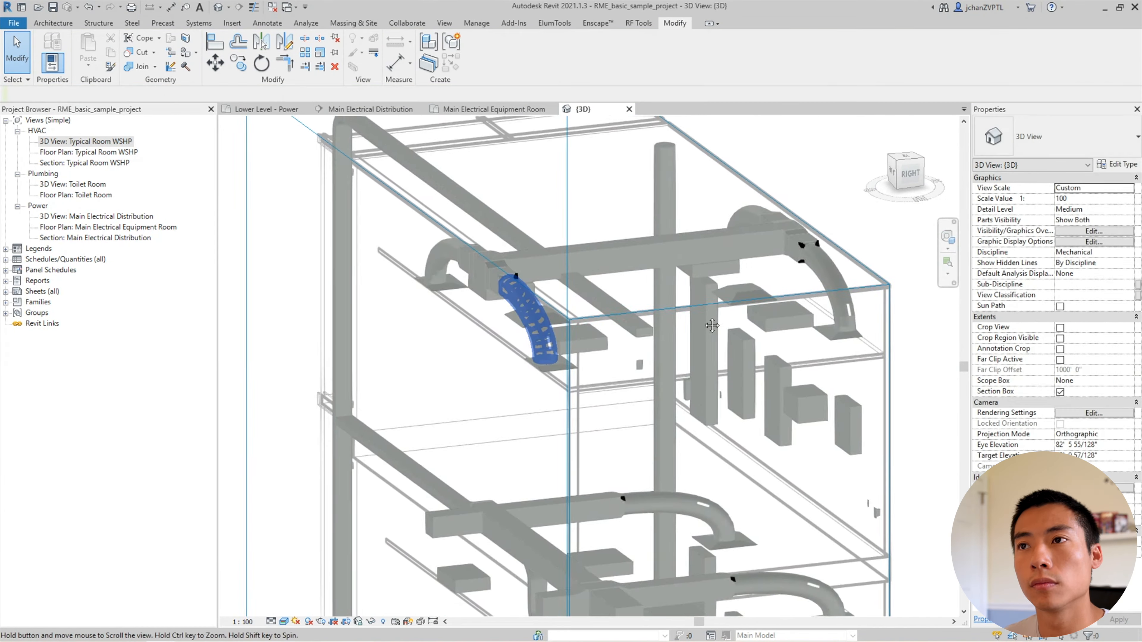
{"action": "middle_click_drag", "start_coordinate": [711, 325], "coordinate": [719, 327]}
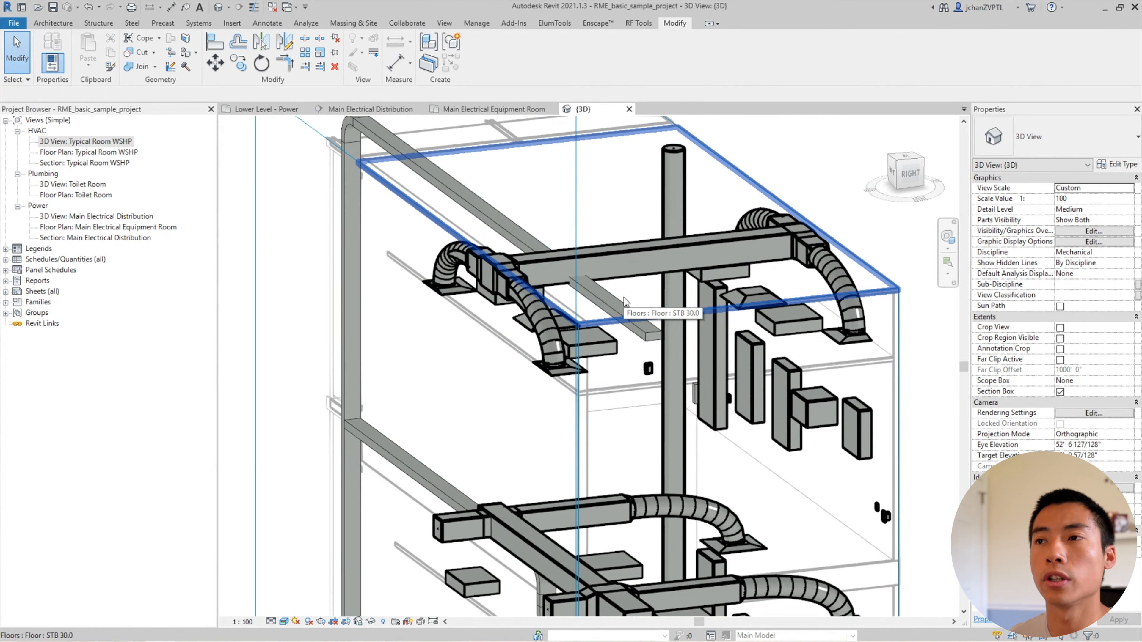
{"action": "middle_click_drag", "start_coordinate": [617, 301], "coordinate": [718, 330], "text": "shift"}
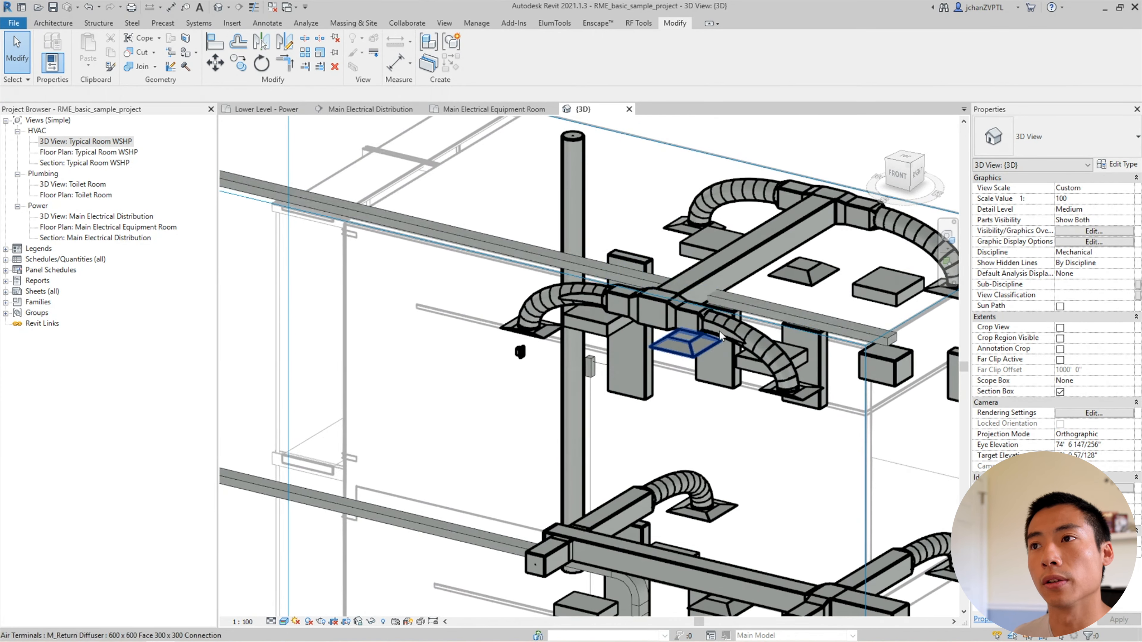
Step: Nudge the horizontal tray on the top floor down to a middle elevation of 33' 4 1/2"
{"action": "left_click", "coordinate": [750, 302]}
{"action": "middle_click_drag", "start_coordinate": [811, 337], "coordinate": [608, 243], "text": "shift"}
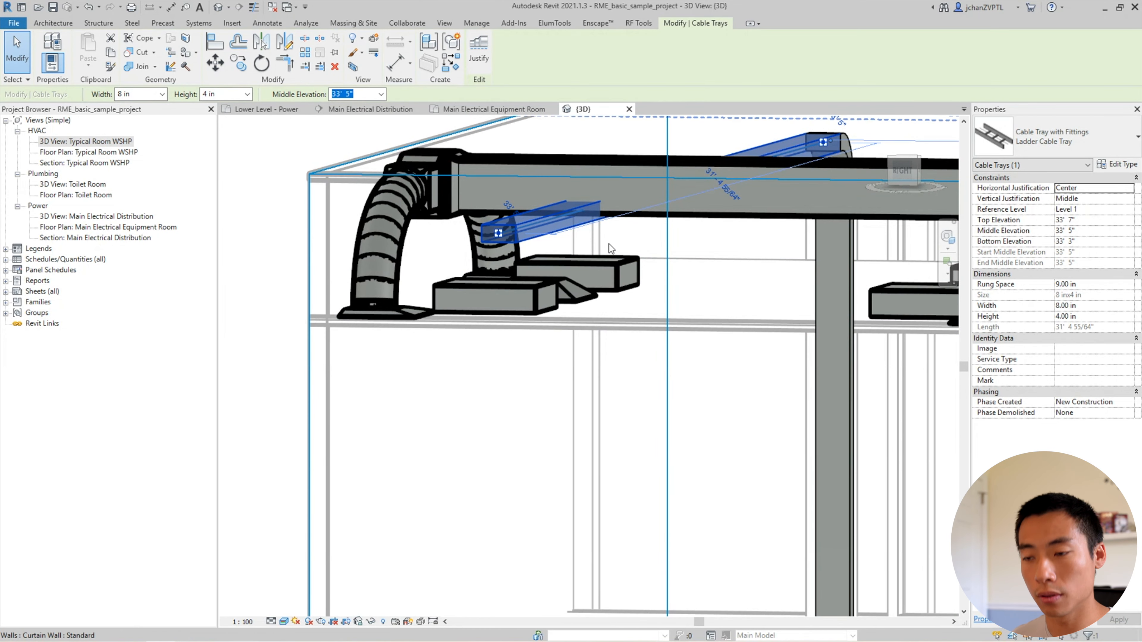
{"action": "key", "text": "Down"}
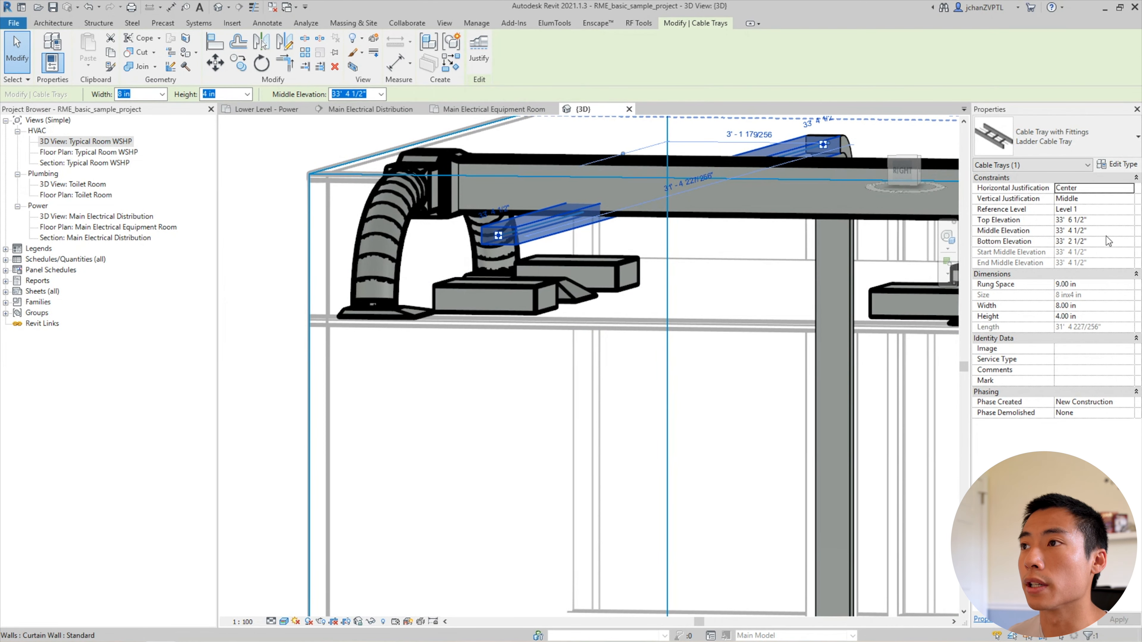
Step: Set the top-floor horizontal tray's reference level to Level 3 and its bottom elevation to 9' 0"
{"action": "left_click", "coordinate": [1129, 210]}
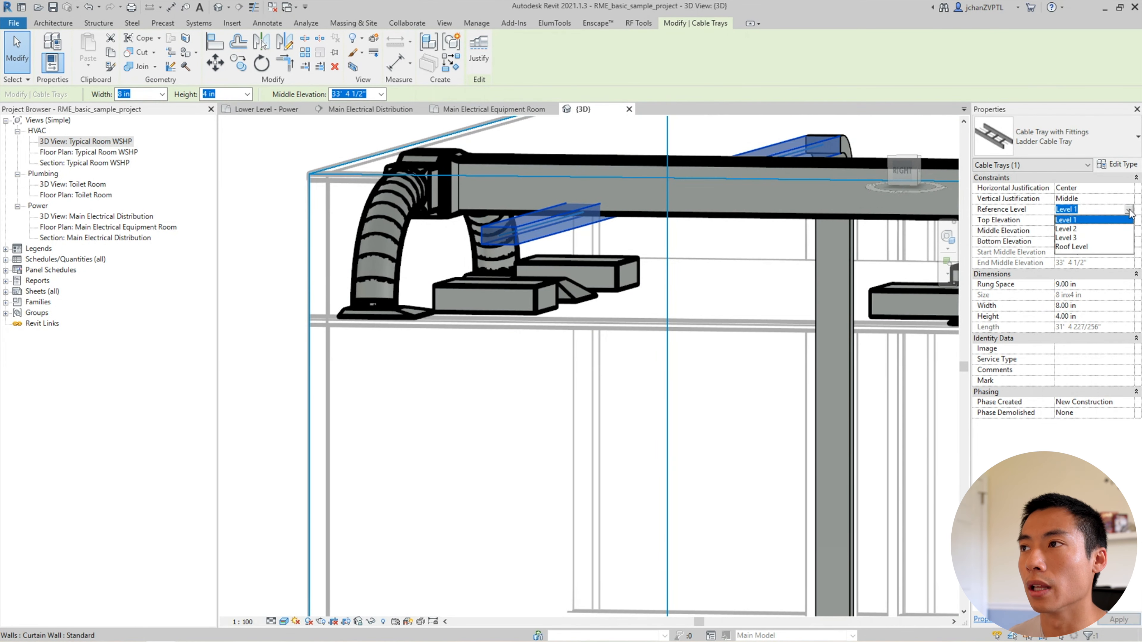
{"action": "left_click", "coordinate": [1087, 238]}
{"action": "left_click", "coordinate": [1111, 242]}
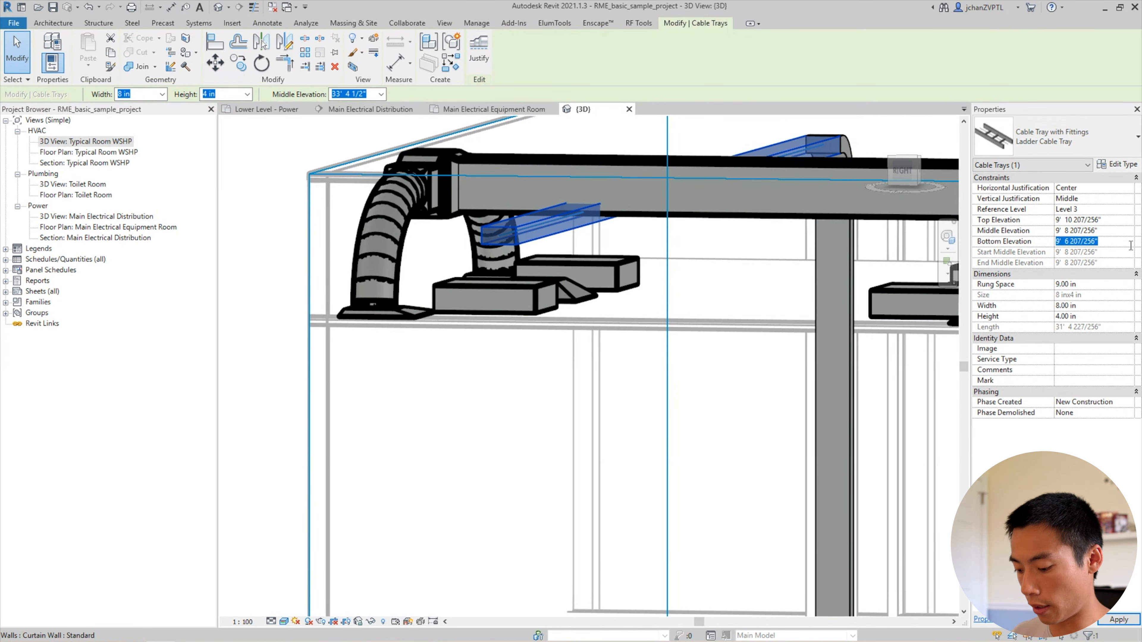
{"action": "key", "text": "BackSpace"}
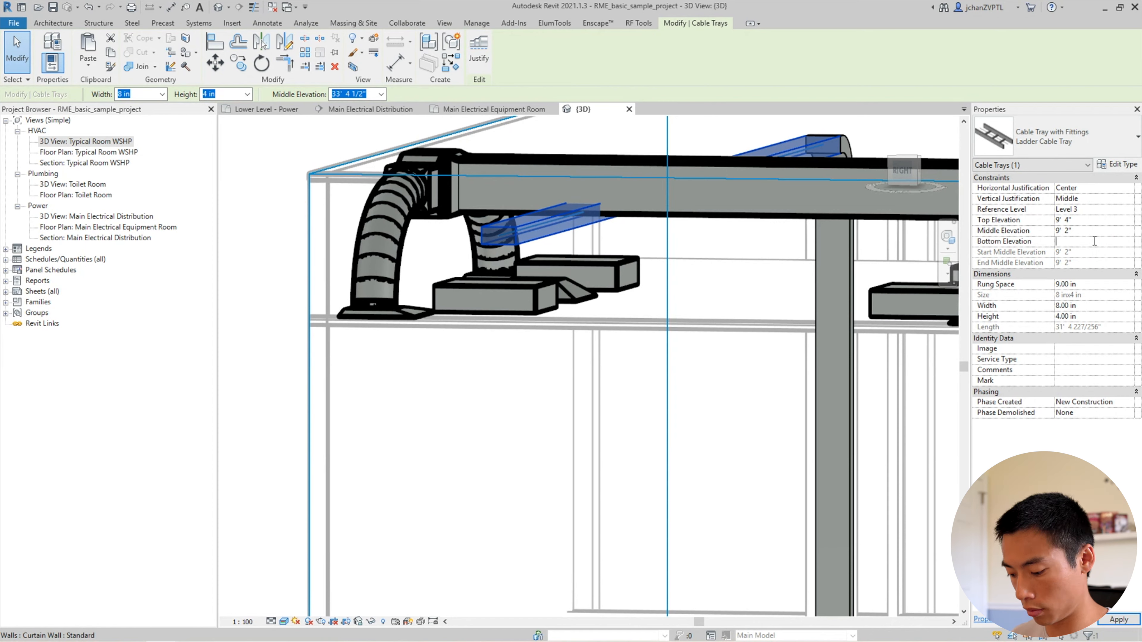
{"action": "type", "text": "9' 0\""}
{"action": "left_click", "coordinate": [1115, 620]}
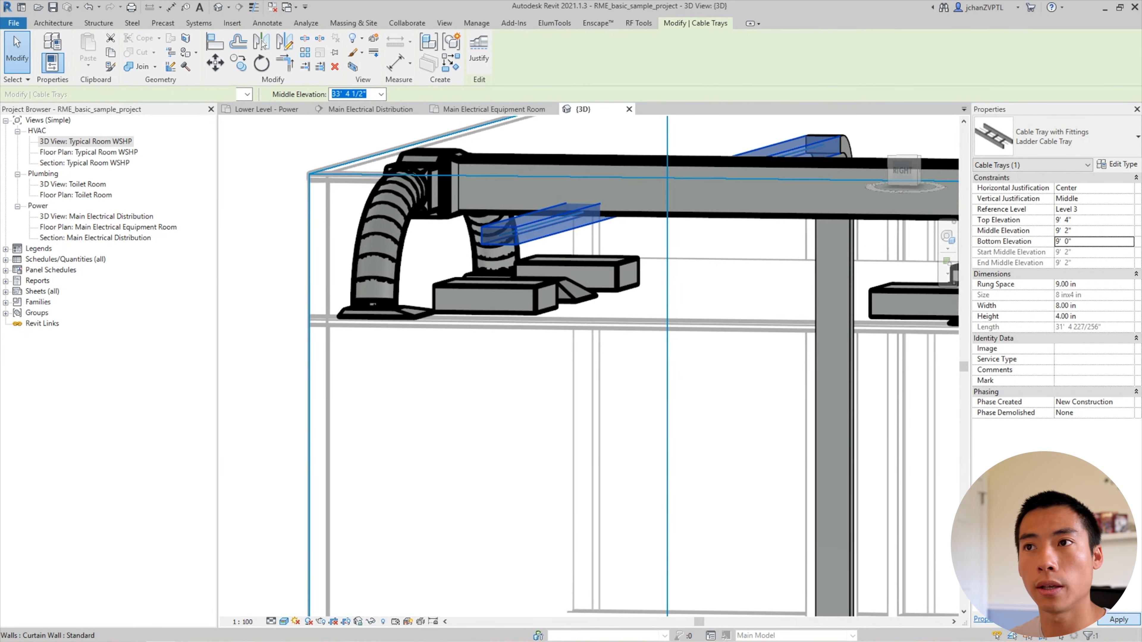
{"action": "left_click", "coordinate": [656, 430]}
Step: Set the height of the top-floor horizontal tray to 10 in and view it beside the ductwork
{"action": "middle_click_drag", "start_coordinate": [656, 430], "coordinate": [661, 371], "text": "shift"}
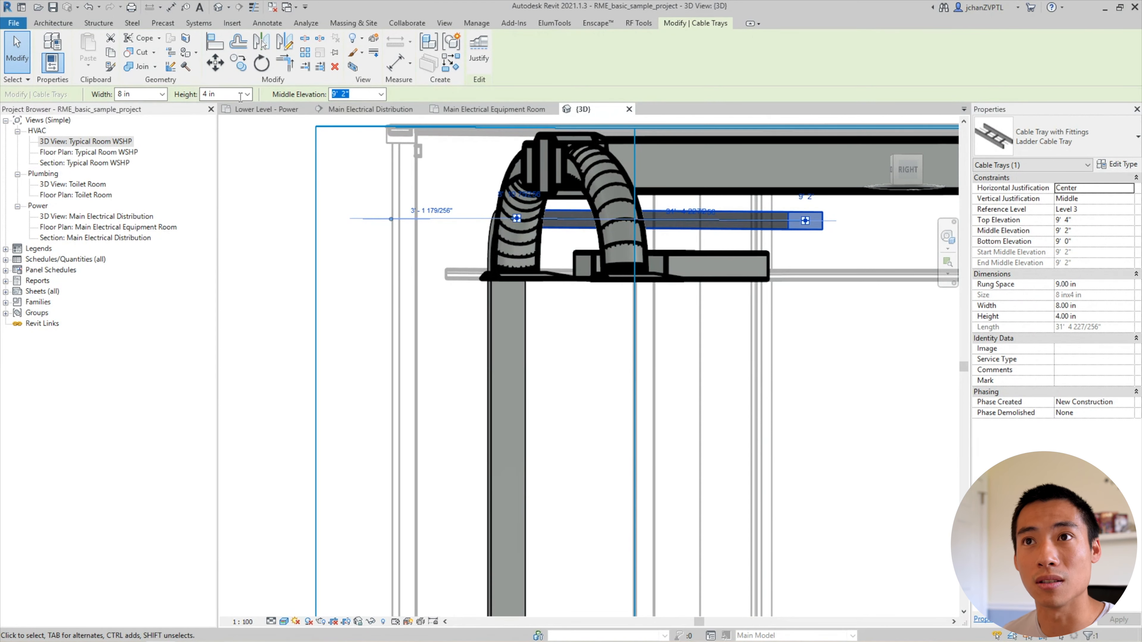
{"action": "left_click", "coordinate": [250, 95]}
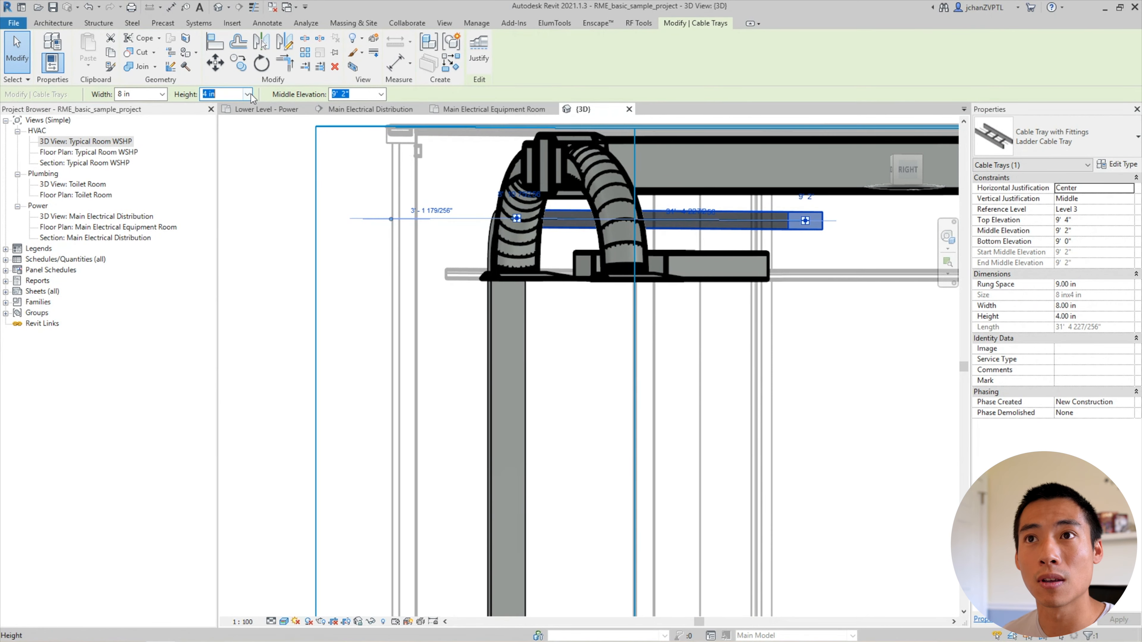
{"action": "left_click", "coordinate": [250, 95]}
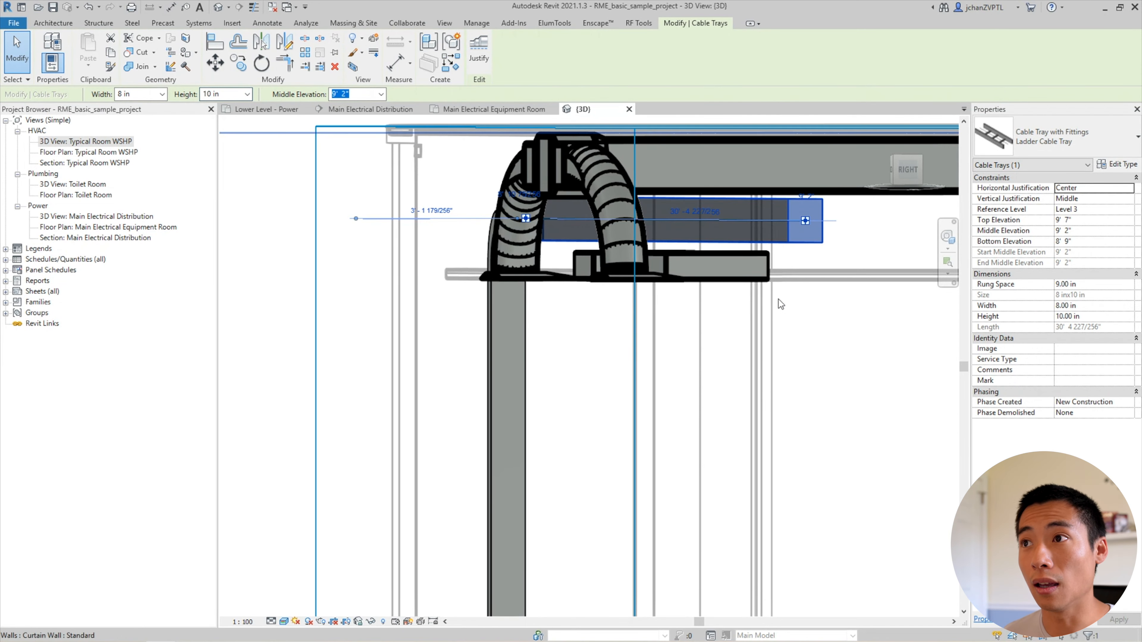
{"action": "left_click", "coordinate": [788, 245]}
{"action": "middle_click_drag", "start_coordinate": [835, 245], "coordinate": [751, 270], "text": "shift"}
{"action": "left_click", "coordinate": [750, 273]}
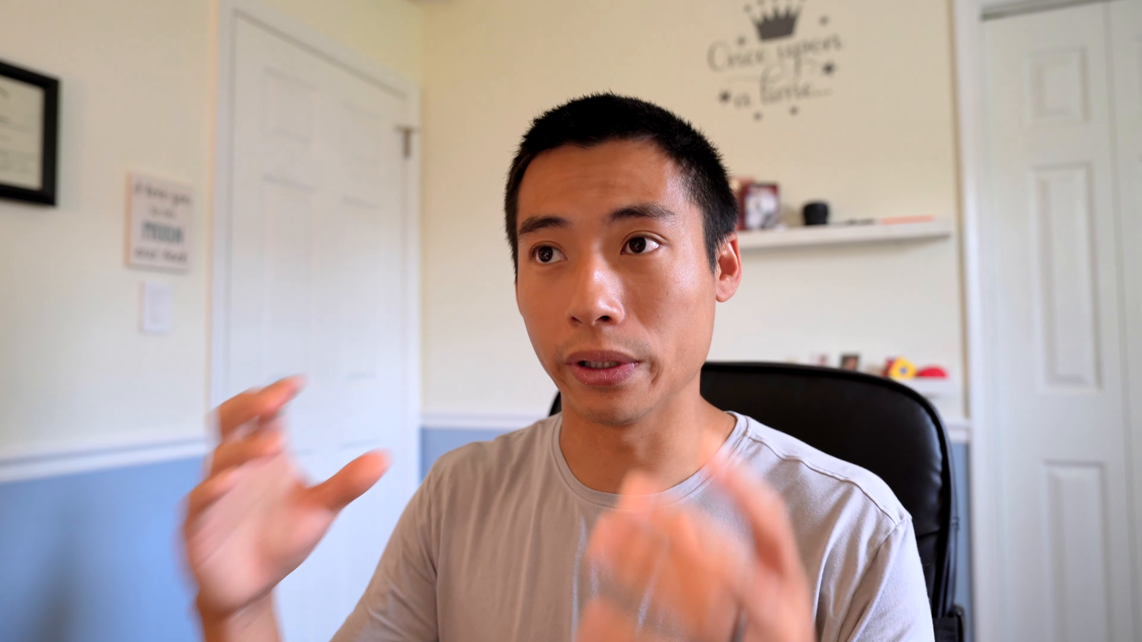